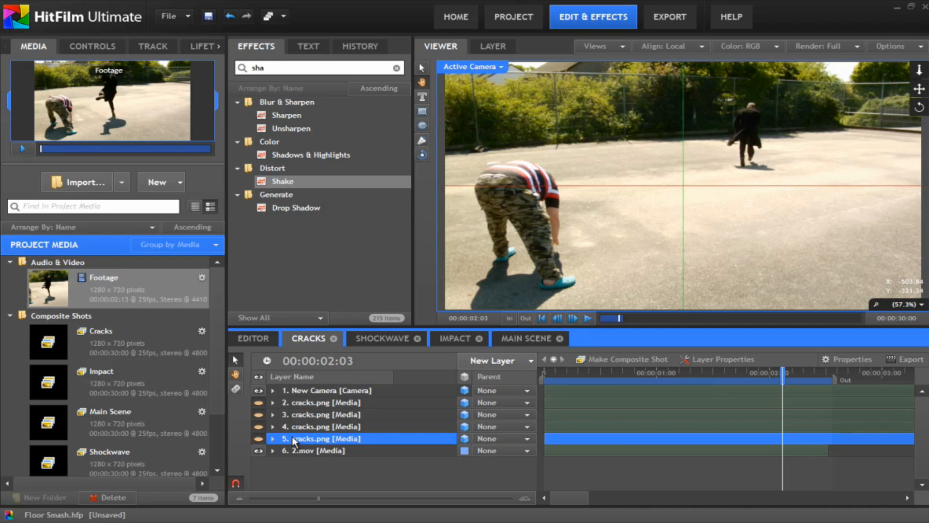
# Make all four cracks.png layers visible and hide the 2.mov footage layer in the Cracks composite shot at 00:00:02:00.
pyautogui.click(258, 438)
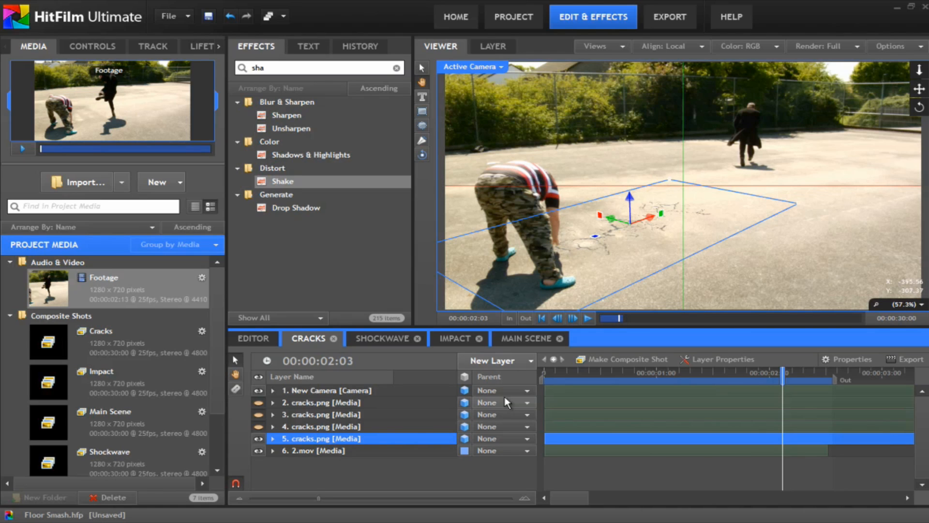
pyautogui.click(318, 426)
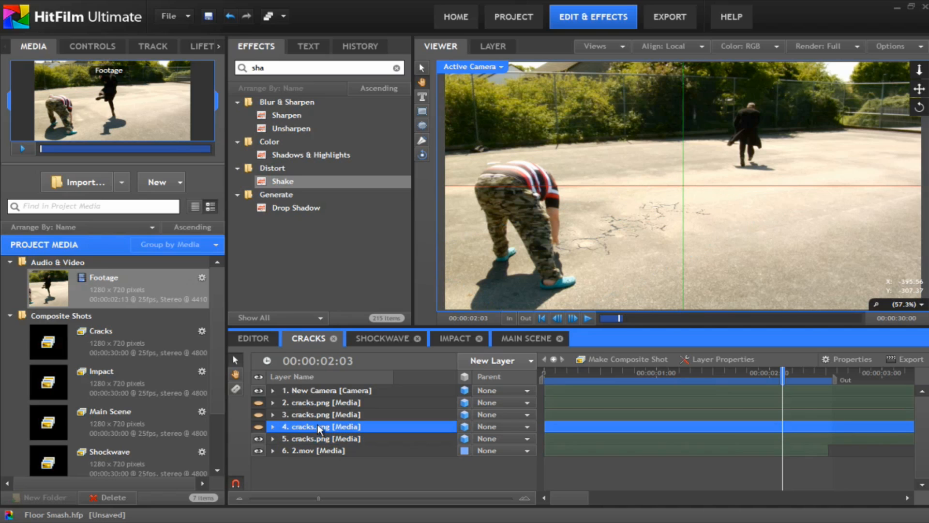
pyautogui.click(259, 426)
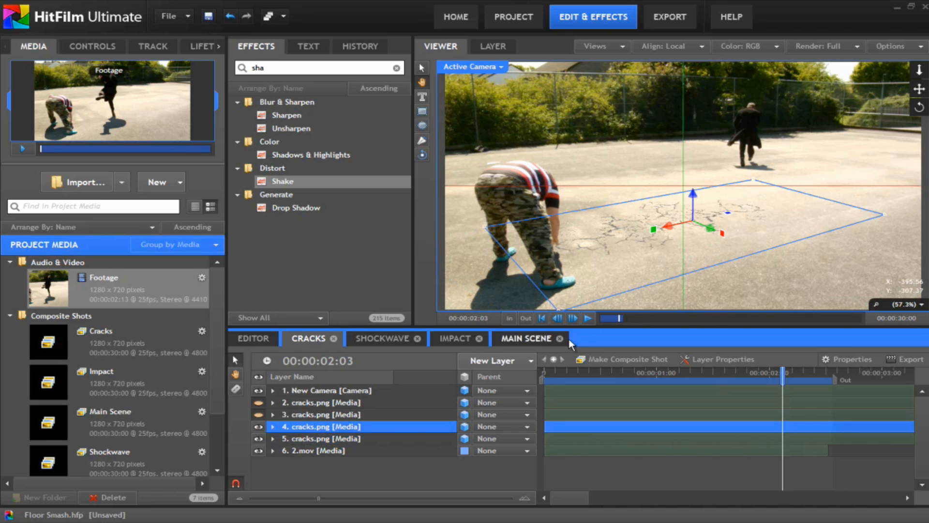
pyautogui.click(323, 414)
pyautogui.click(258, 415)
pyautogui.click(274, 402)
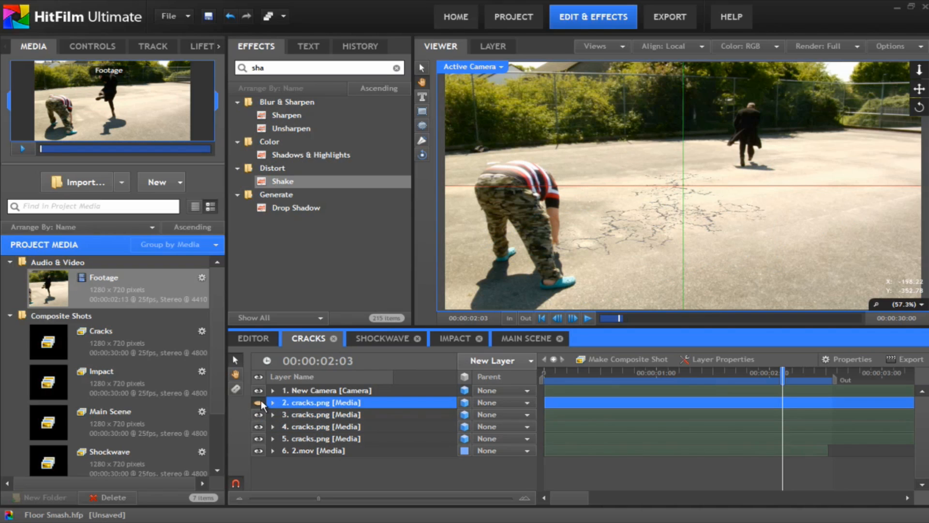
pyautogui.click(259, 402)
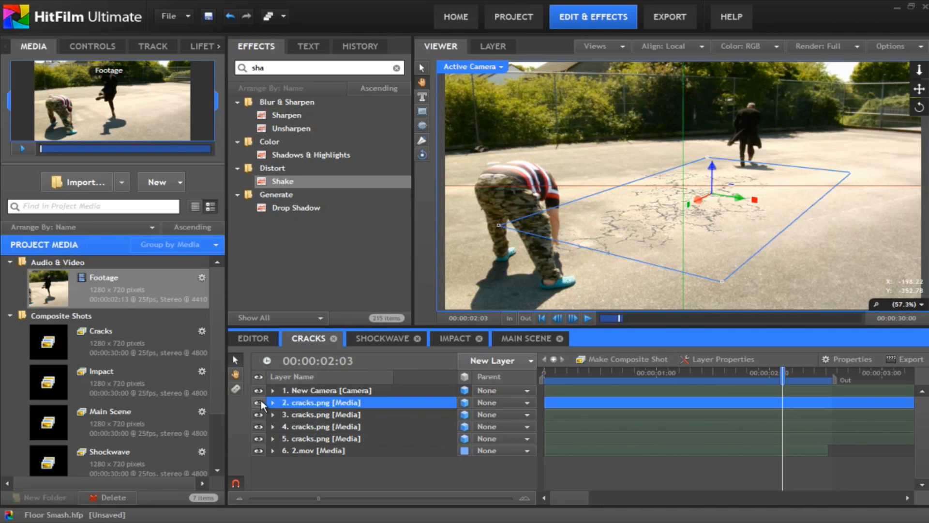
pyautogui.click(392, 474)
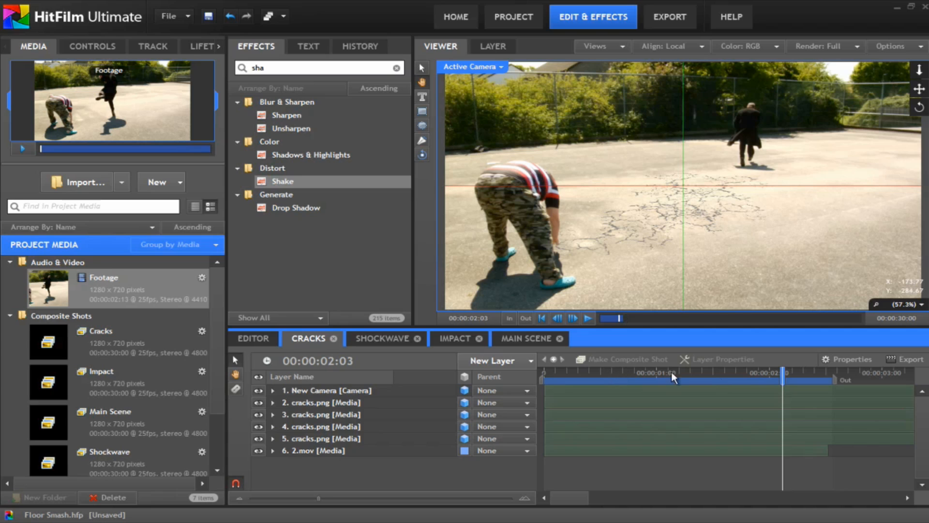
pyautogui.moveTo(783, 374); pyautogui.dragTo(777, 399)
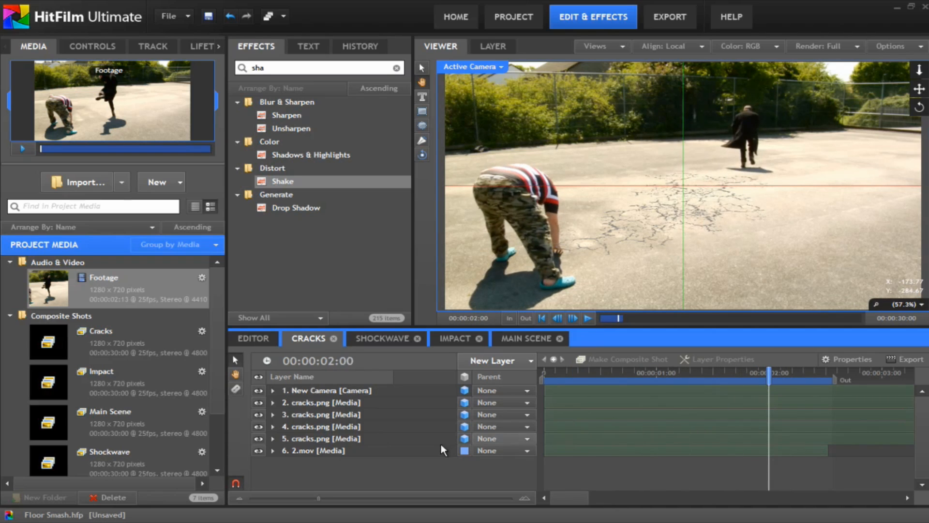
pyautogui.click(257, 450)
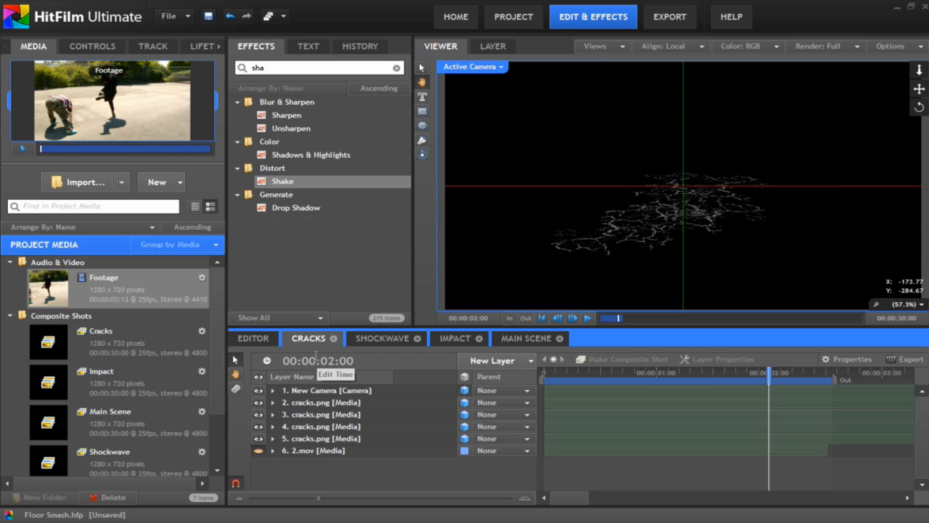
# In the Shockwave composite shot, make the 2.mov and Shockwave plane layers visible and display the footage layer's Transform properties.
pyautogui.click(382, 338)
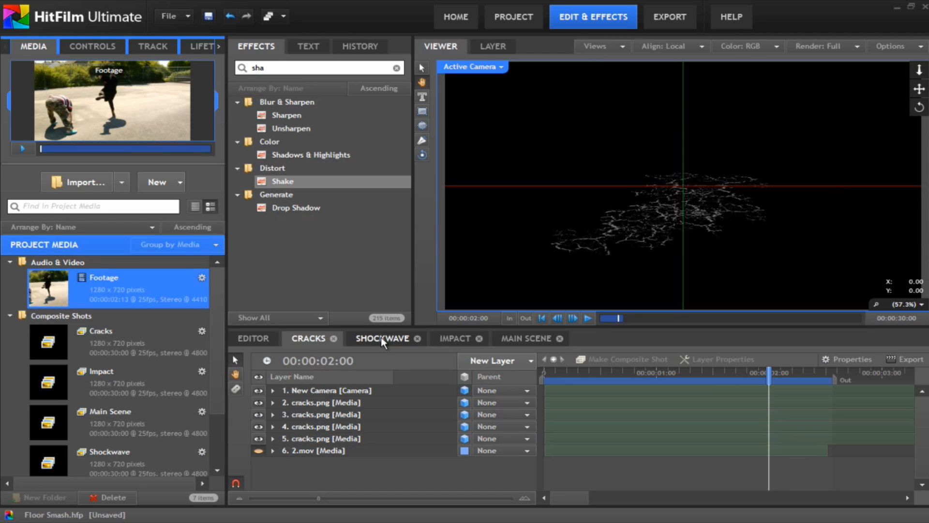
pyautogui.click(381, 337)
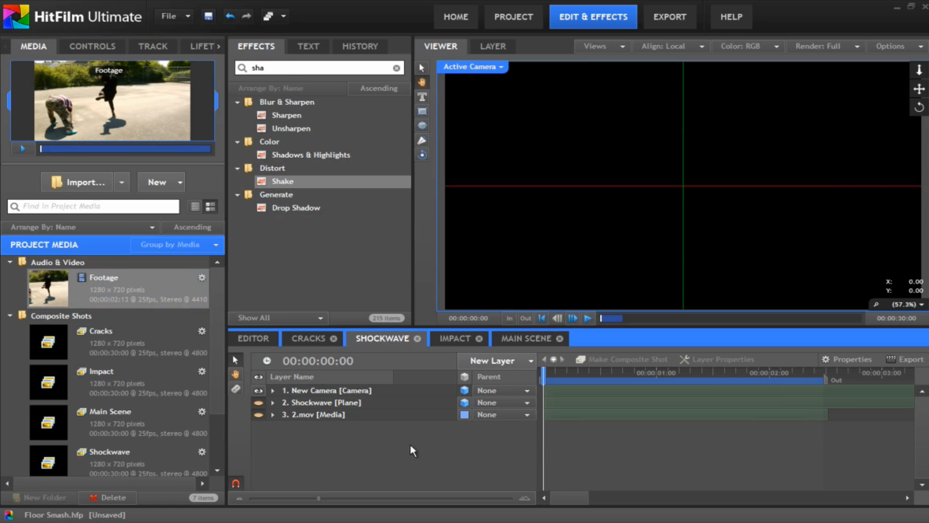
pyautogui.click(307, 415)
pyautogui.click(258, 415)
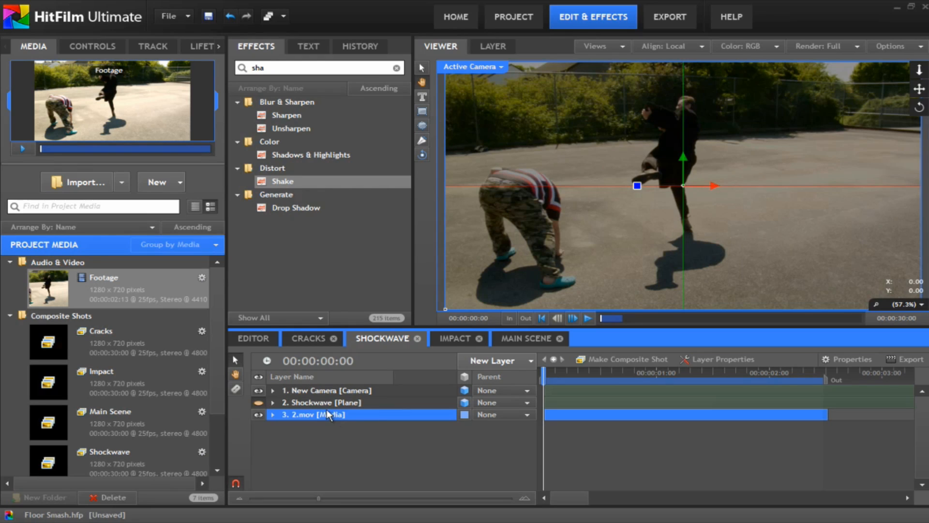
pyautogui.click(92, 46)
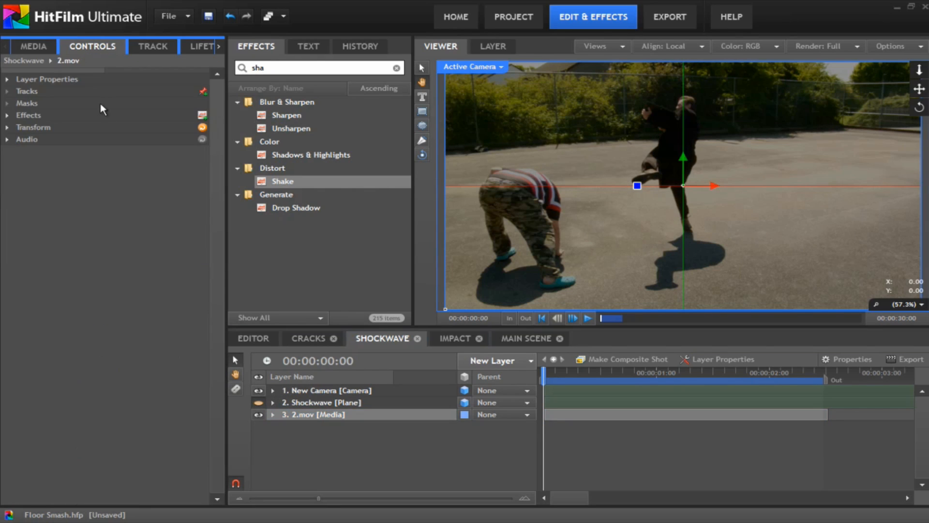
pyautogui.click(7, 128)
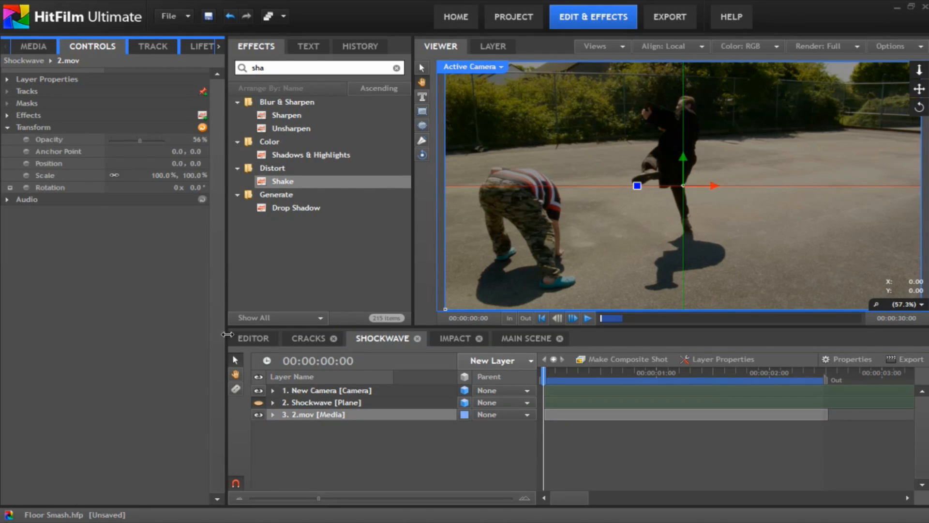
pyautogui.click(312, 402)
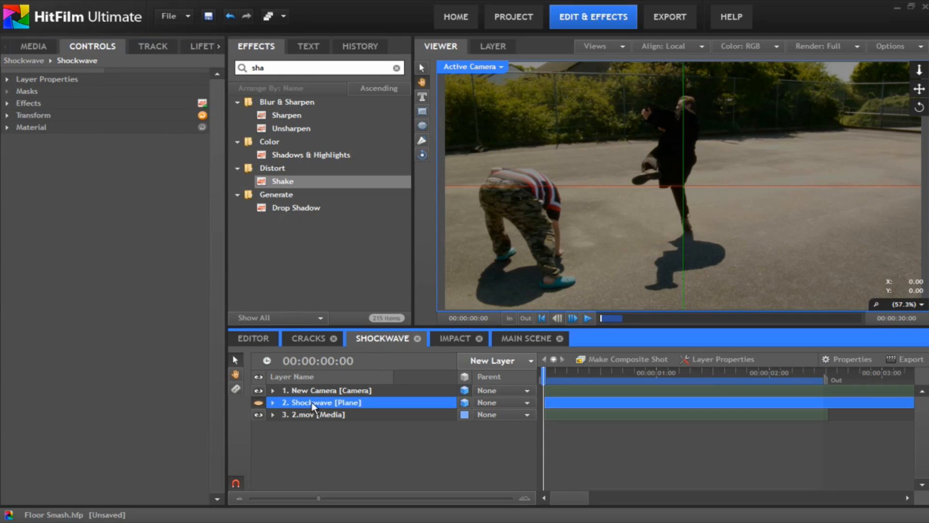
pyautogui.click(259, 403)
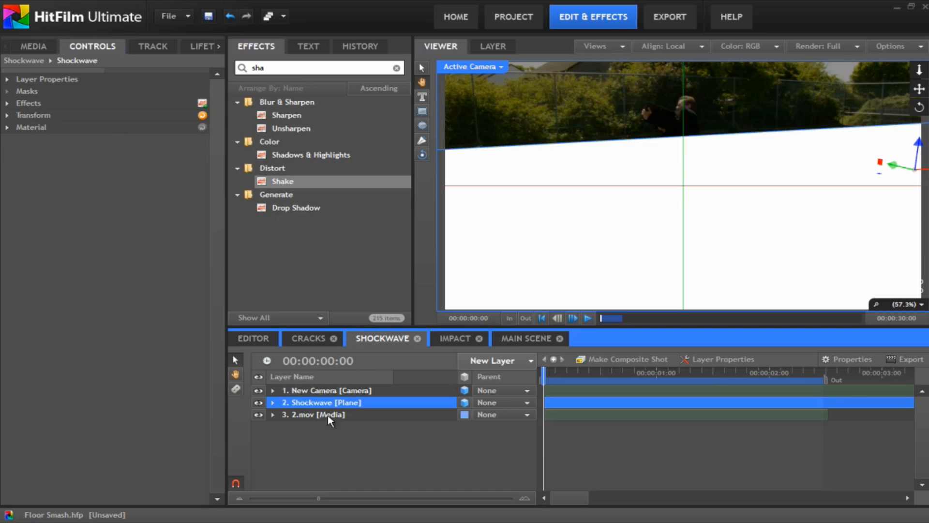
# Preview the Shockwave plane at 44% opacity over the footage and return its opacity to 100%.
pyautogui.click(7, 116)
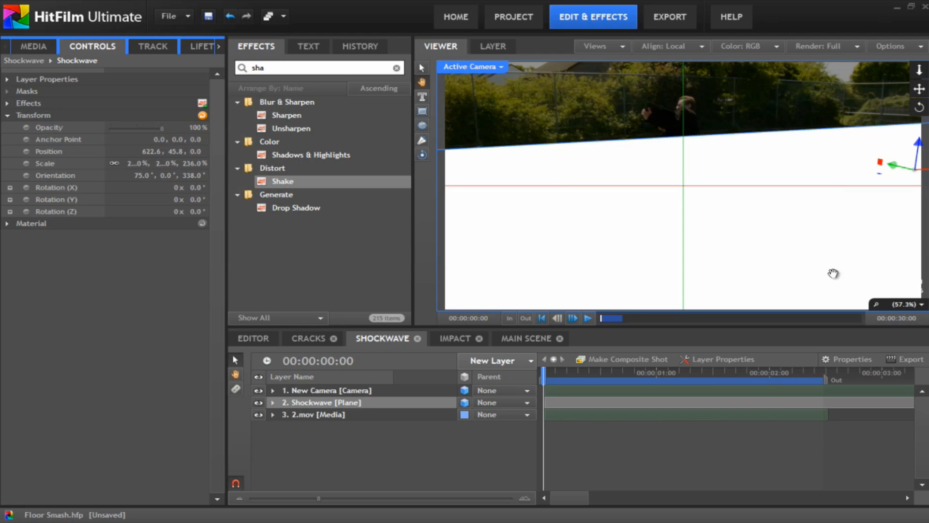
pyautogui.moveTo(162, 128); pyautogui.dragTo(134, 135)
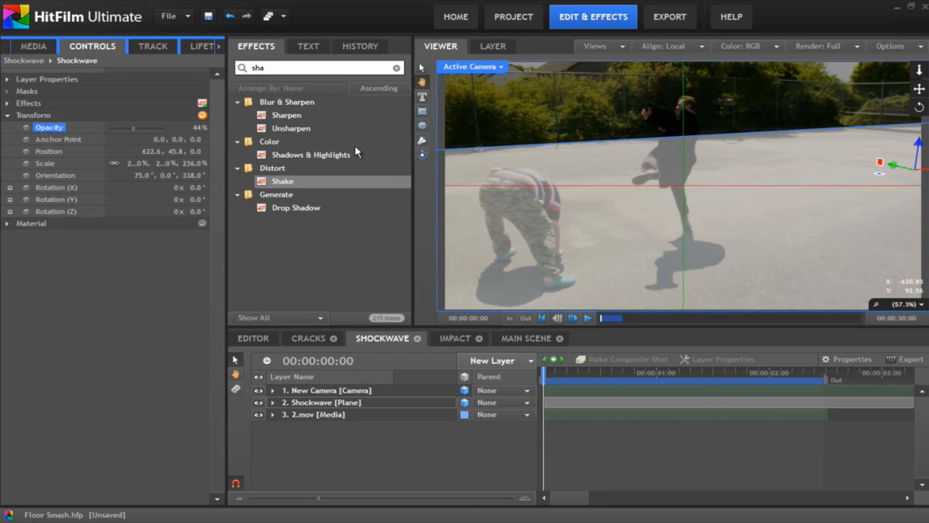
pyautogui.moveTo(133, 129); pyautogui.dragTo(192, 130)
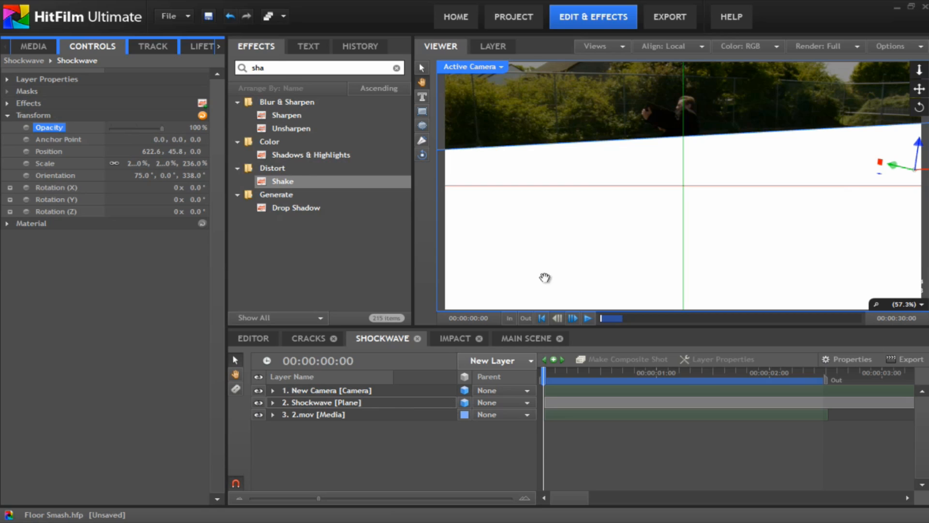
# Enable the Radio Waves effect on the Shockwave plane.
pyautogui.click(272, 402)
pyautogui.click(283, 426)
pyautogui.click(335, 439)
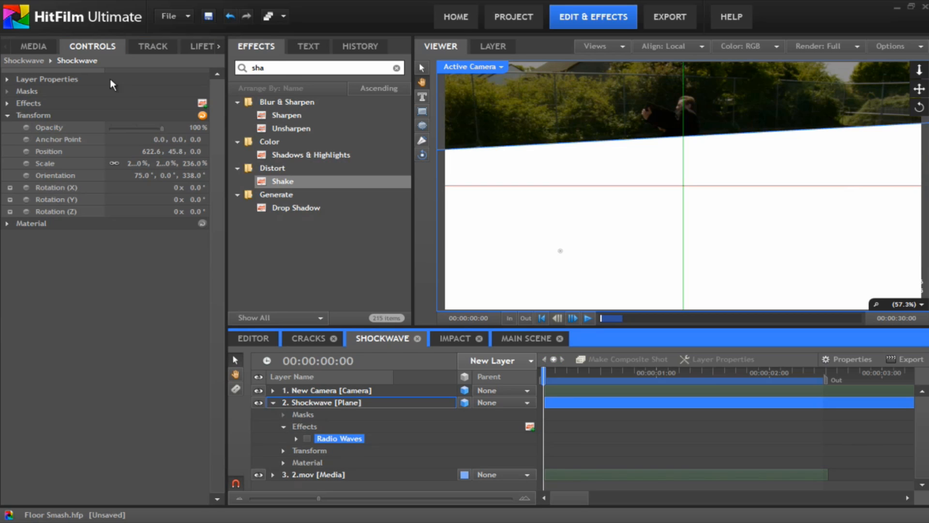
pyautogui.click(8, 115)
pyautogui.click(7, 103)
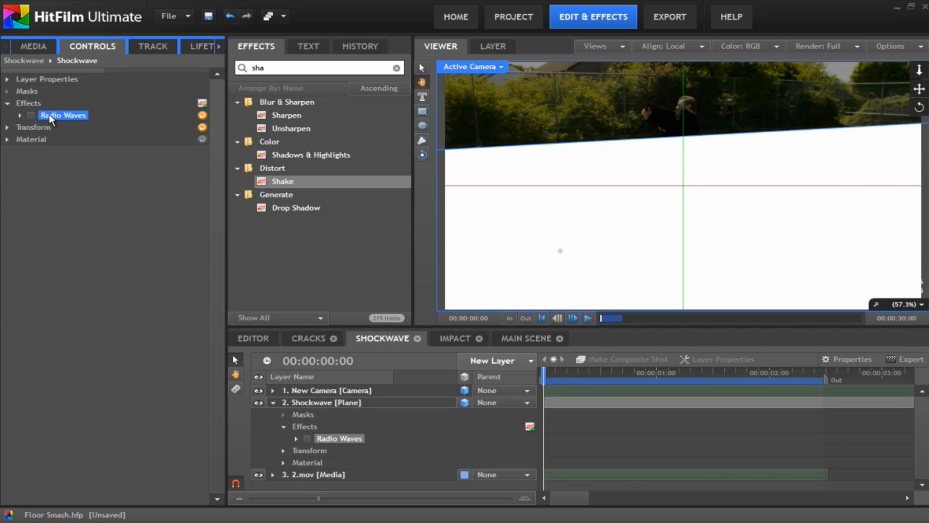
pyautogui.click(30, 116)
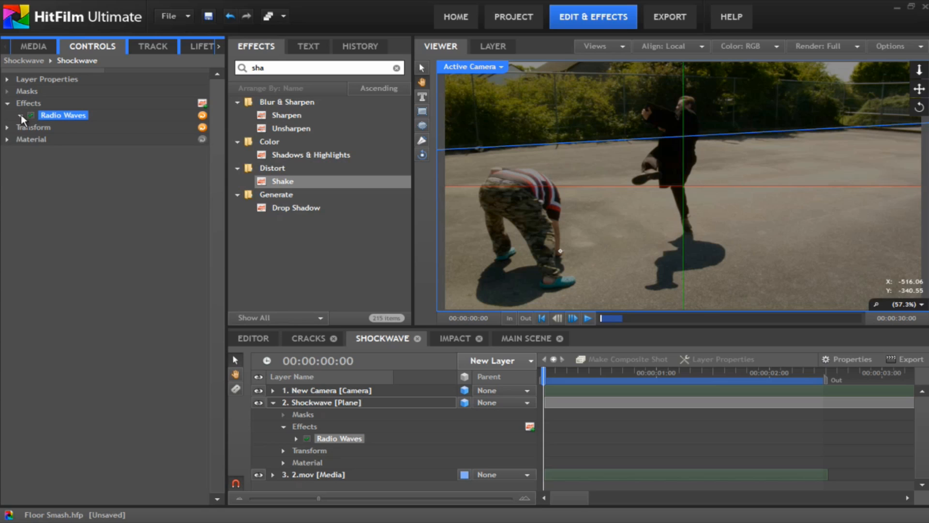
# Examine the Position, Shape, Appearance and Motion settings of the Shockwave plane's Radio Waves effect.
pyautogui.click(20, 116)
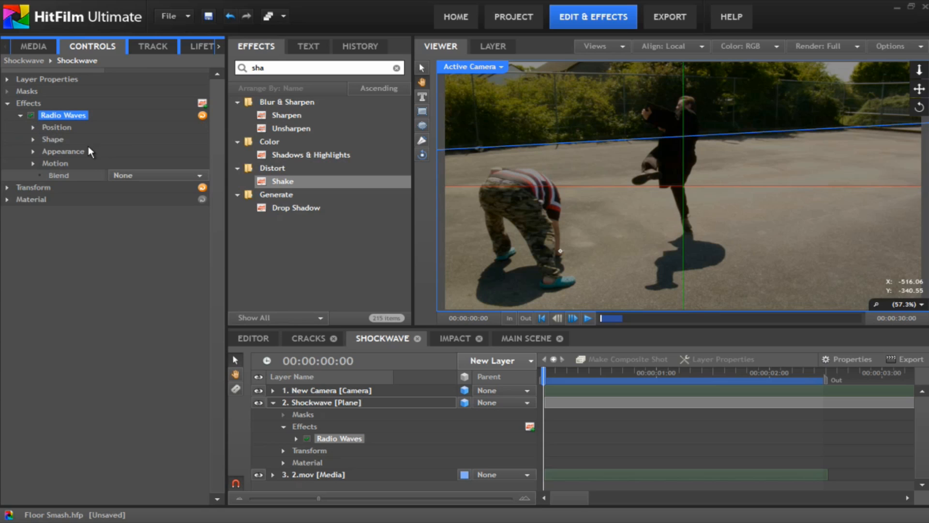
pyautogui.click(34, 127)
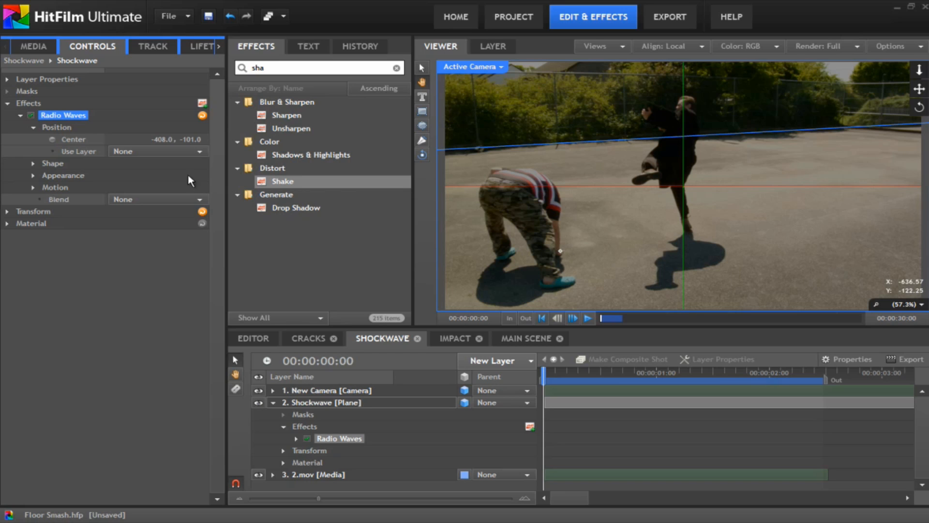
pyautogui.click(32, 164)
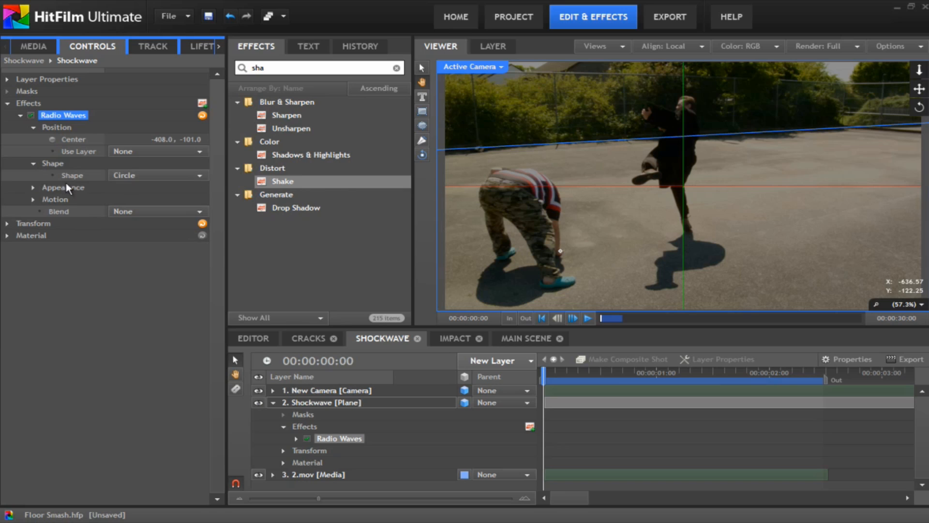
pyautogui.click(33, 187)
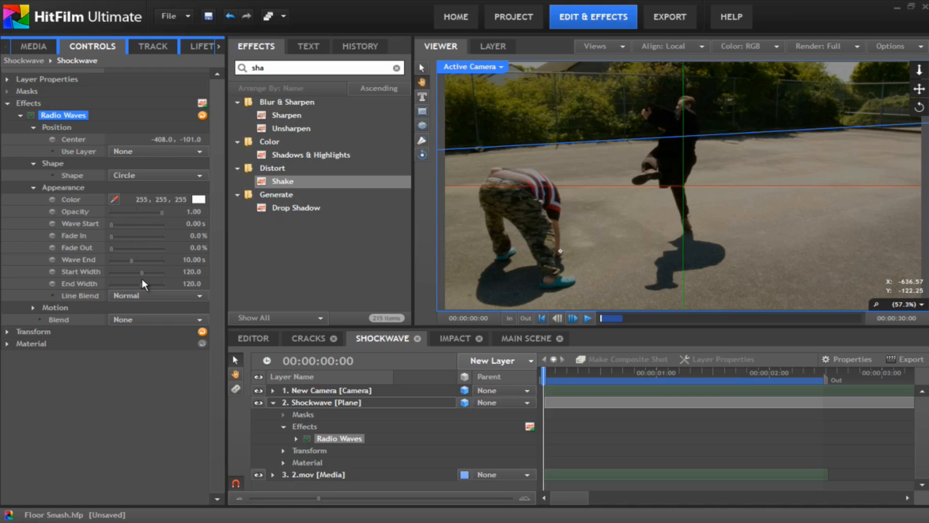
pyautogui.click(34, 307)
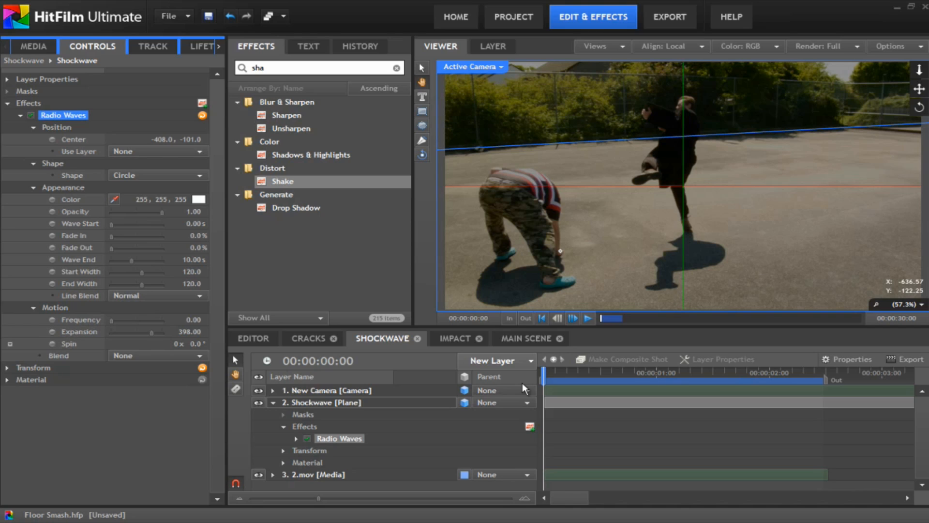
# Scrub to 00:00:02:12, set the Radio Waves expansion to 394, and return the playhead to the start.
pyautogui.moveTo(545, 373); pyautogui.dragTo(822, 423)
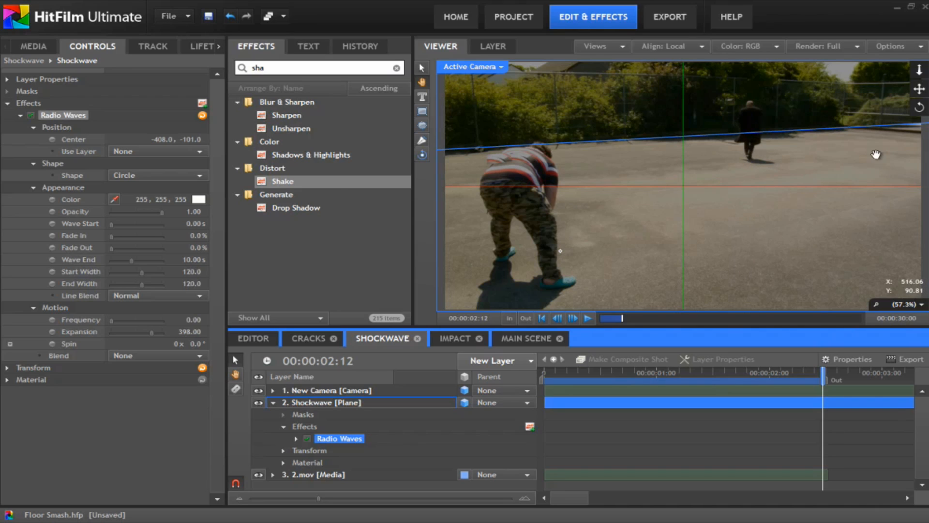
pyautogui.moveTo(152, 333); pyautogui.dragTo(173, 315)
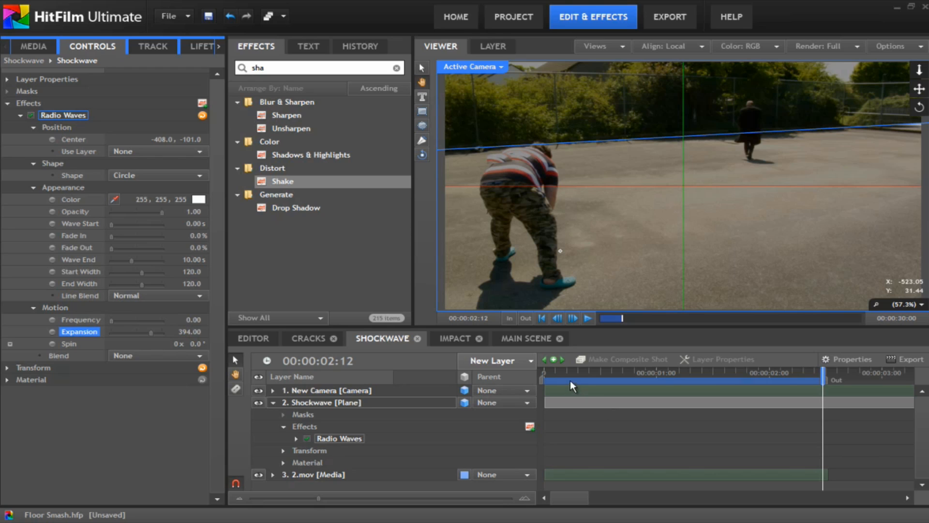
pyautogui.click(544, 369)
pyautogui.moveTo(544, 369); pyautogui.dragTo(272, 403)
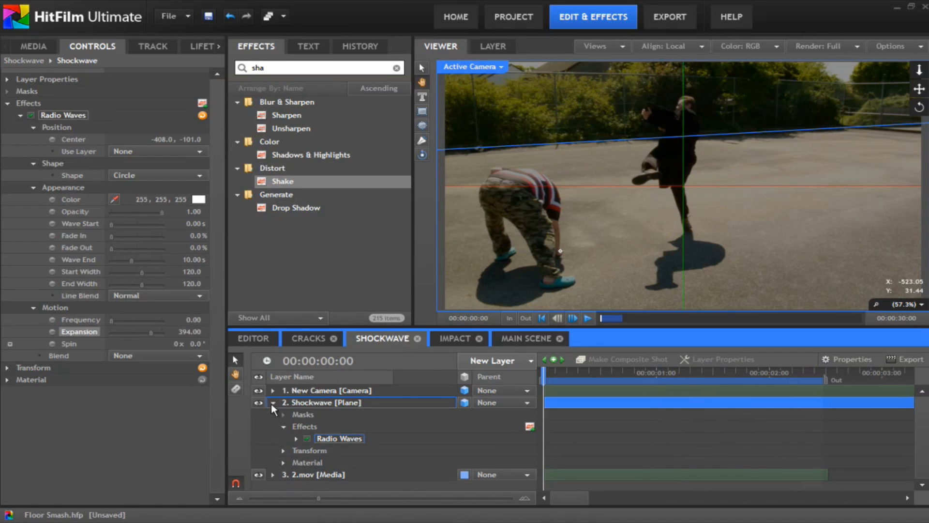
# Hide the 2.mov footage layer and compare the shockwave with and without the footage at 00:00:00:22.
pyautogui.click(259, 473)
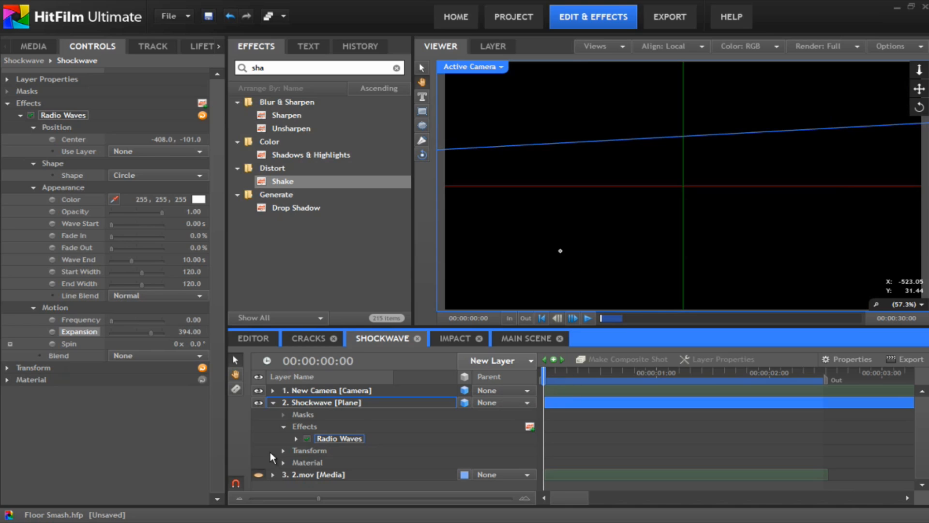
pyautogui.click(274, 402)
pyautogui.click(282, 403)
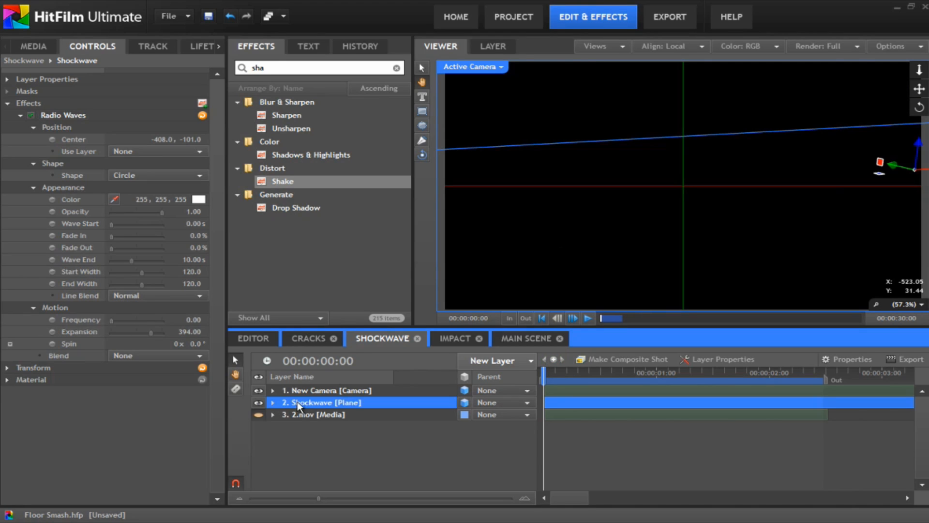
pyautogui.moveTo(550, 371); pyautogui.dragTo(643, 396)
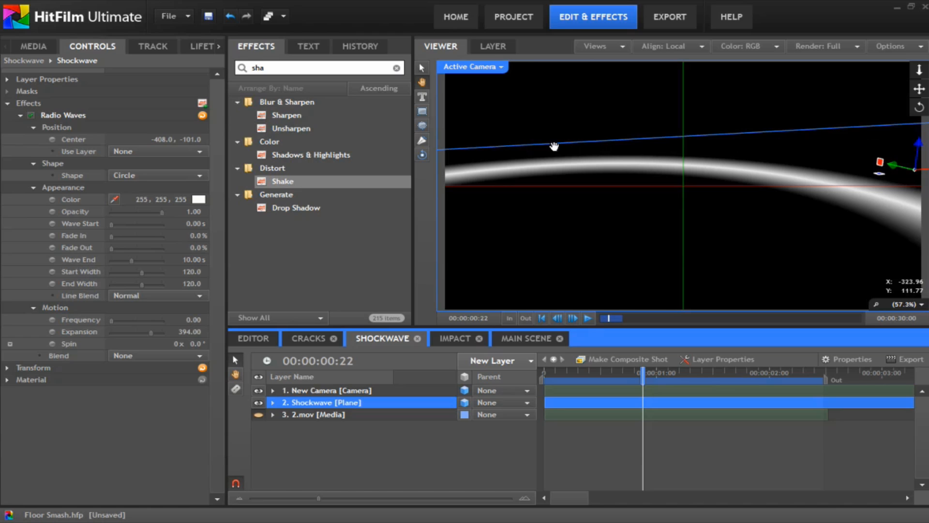
pyautogui.click(258, 415)
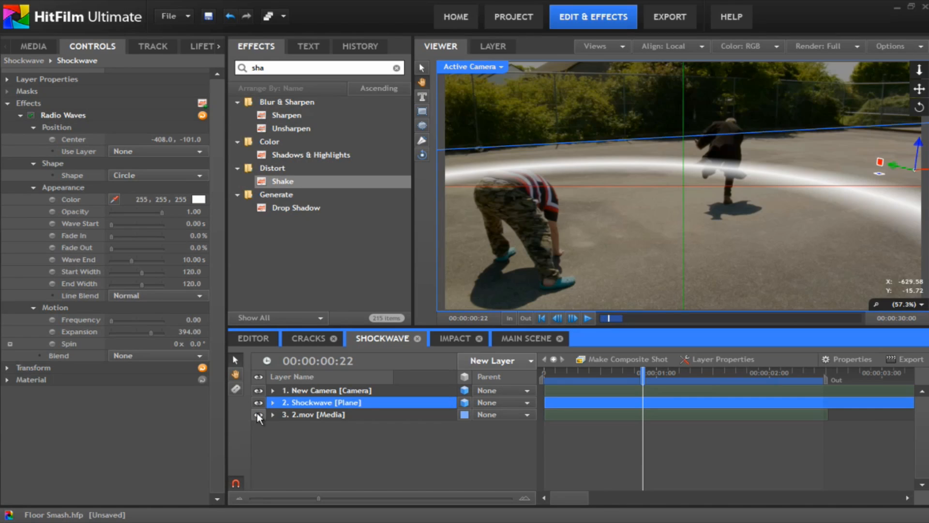
pyautogui.click(258, 414)
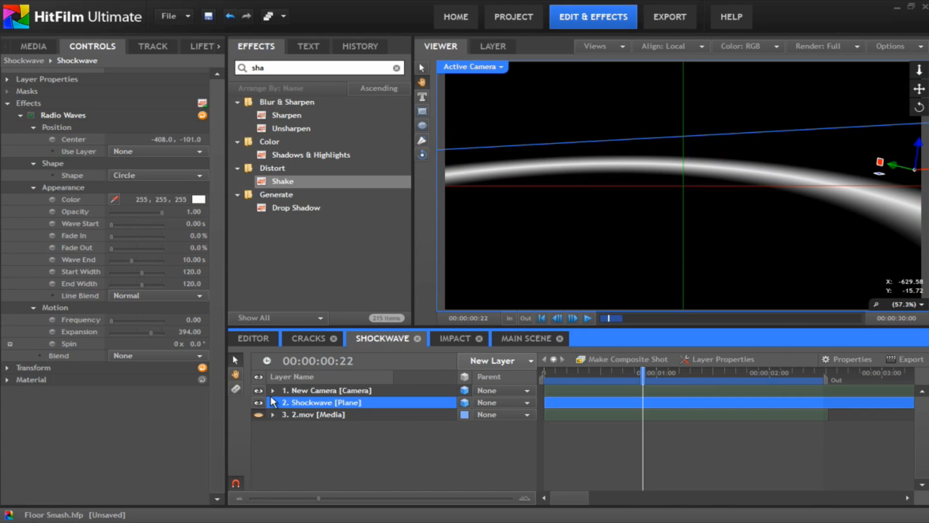
# Turn off the Radio Waves effect on the Shockwave plane.
pyautogui.click(31, 115)
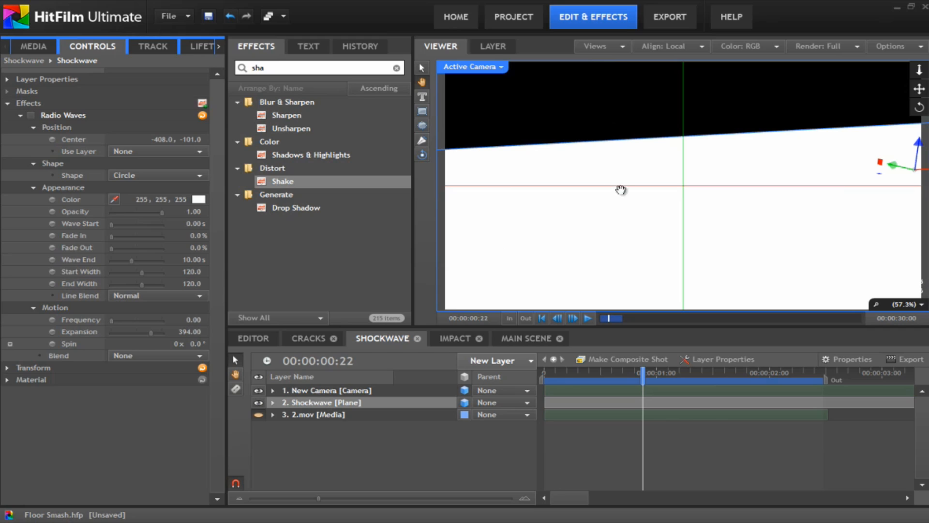
# Turn the Shockwave plane's Radio Waves effect back on, keep the 2.mov layer hidden, and return the playhead to the start.
pyautogui.click(258, 414)
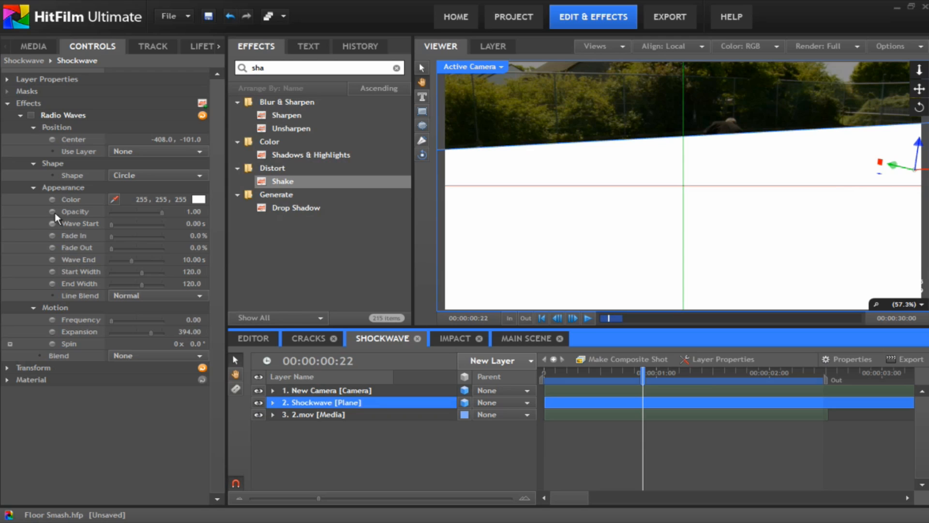
pyautogui.click(30, 115)
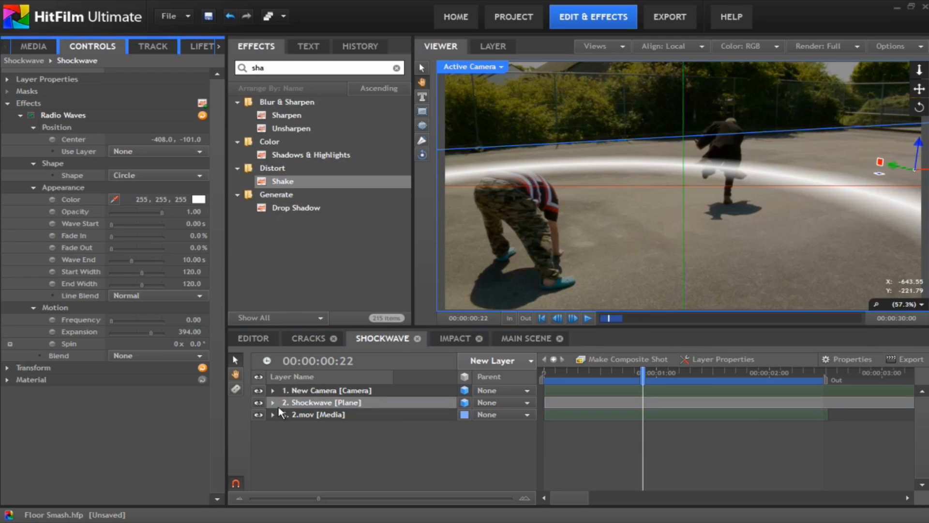
pyautogui.click(259, 415)
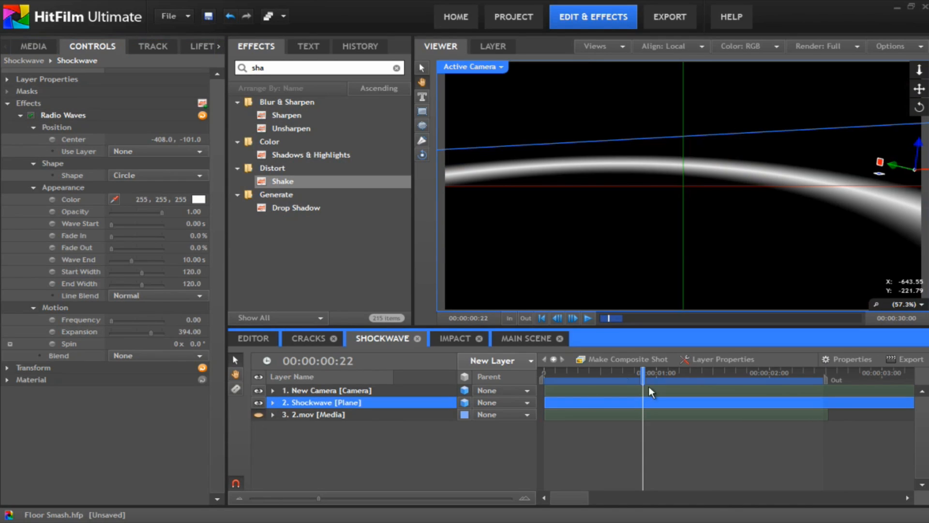
pyautogui.moveTo(577, 375); pyautogui.dragTo(537, 417)
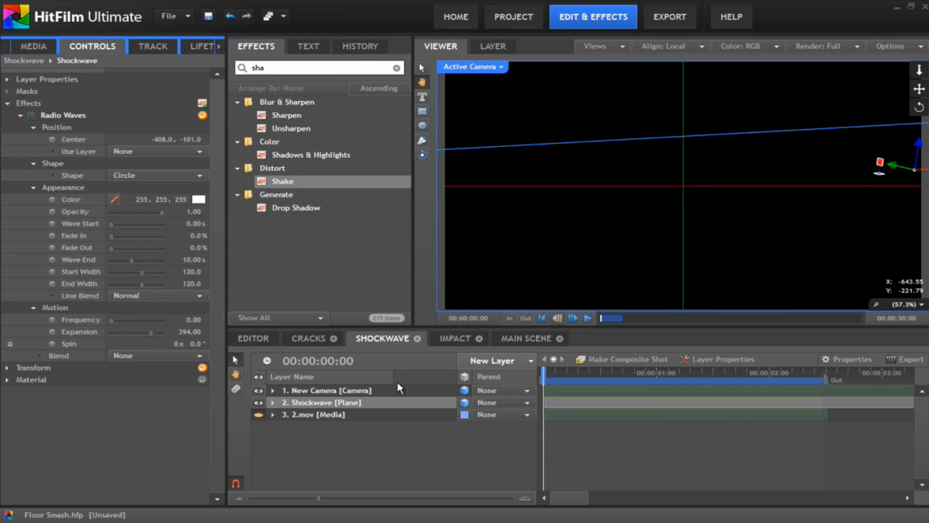
# In the Impact composite shot, make the bottommost 2.mov footage layer visible and return the playhead to the start.
pyautogui.click(455, 339)
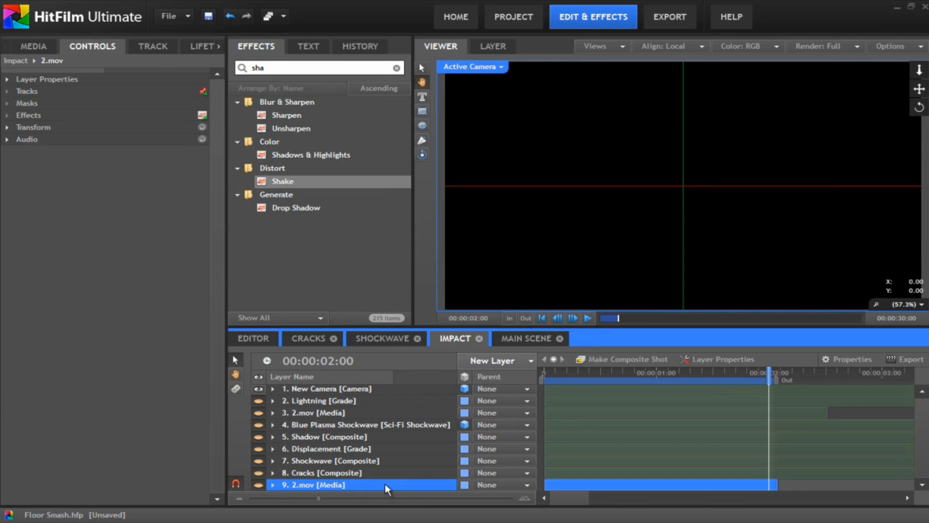
pyautogui.click(316, 485)
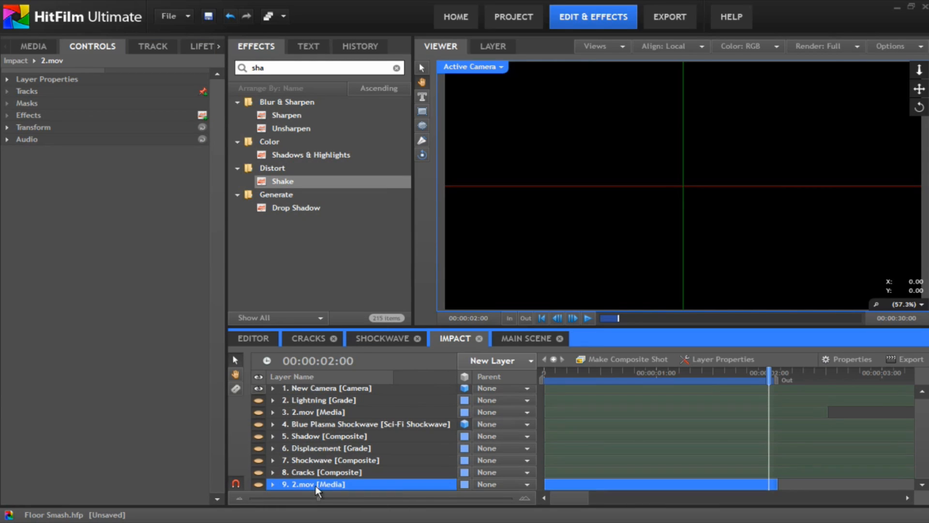
pyautogui.click(258, 484)
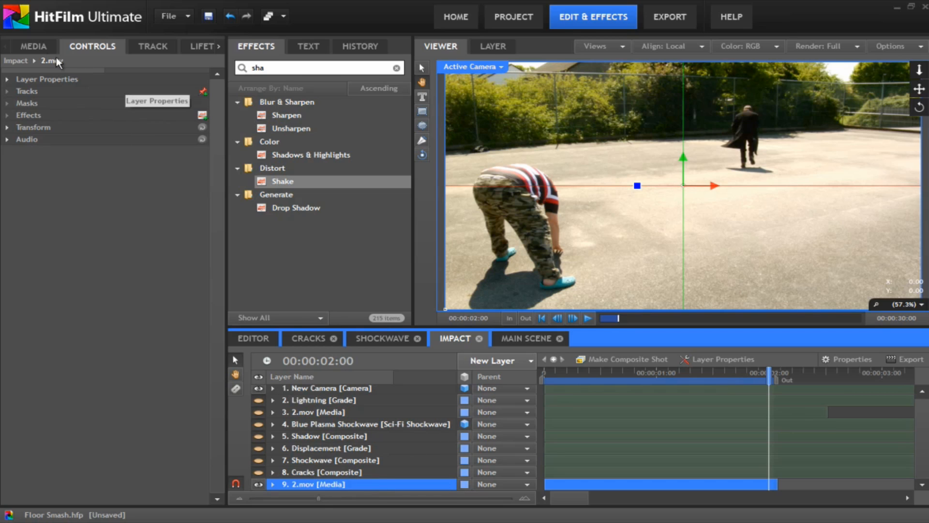
pyautogui.click(34, 46)
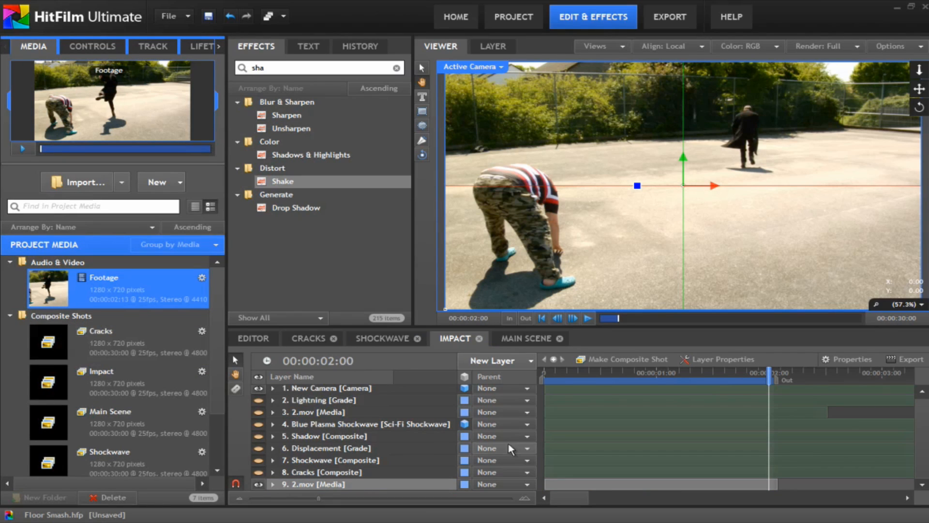
pyautogui.click(553, 370)
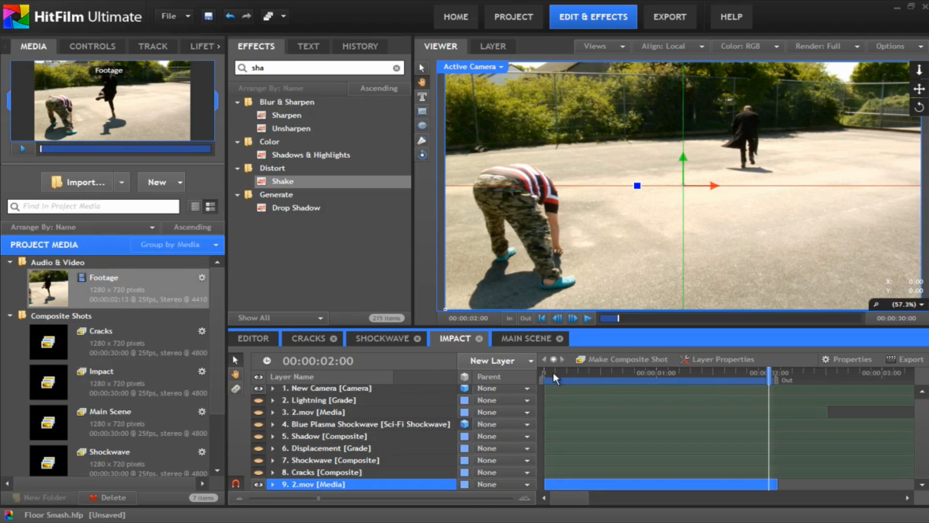
pyautogui.click(554, 374)
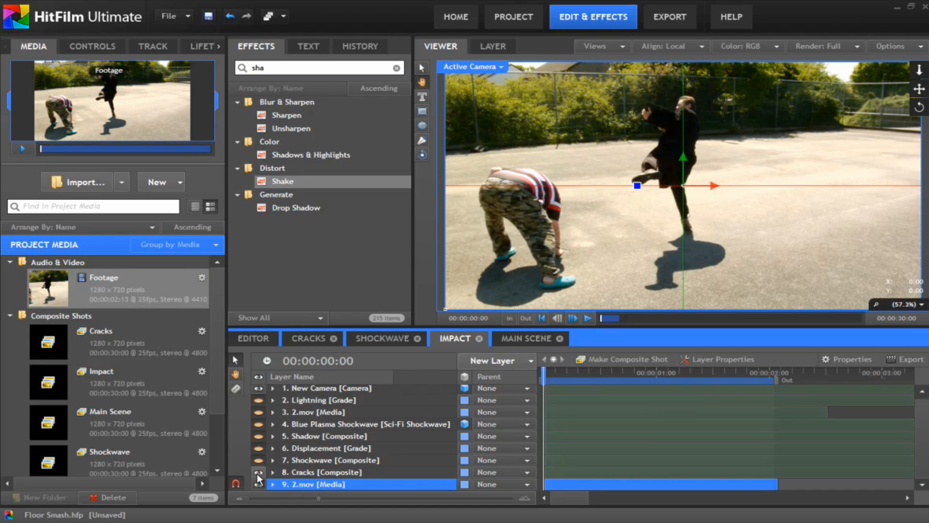
# Make the Cracks layer visible and examine its mask Path keyframes at 00:00:00:00, 00:00:01:09 and 00:00:02:00.
pyautogui.click(310, 472)
pyautogui.click(272, 472)
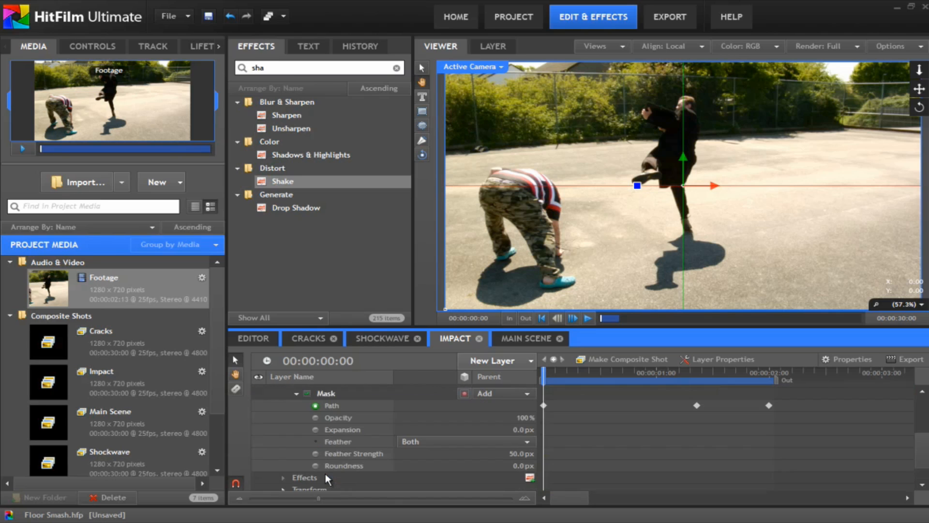
pyautogui.click(332, 392)
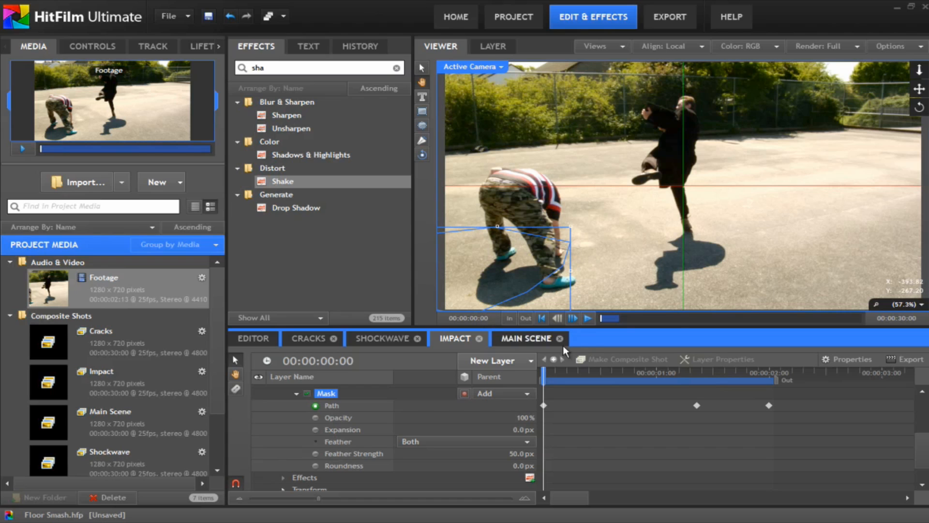
pyautogui.moveTo(543, 370); pyautogui.dragTo(695, 380)
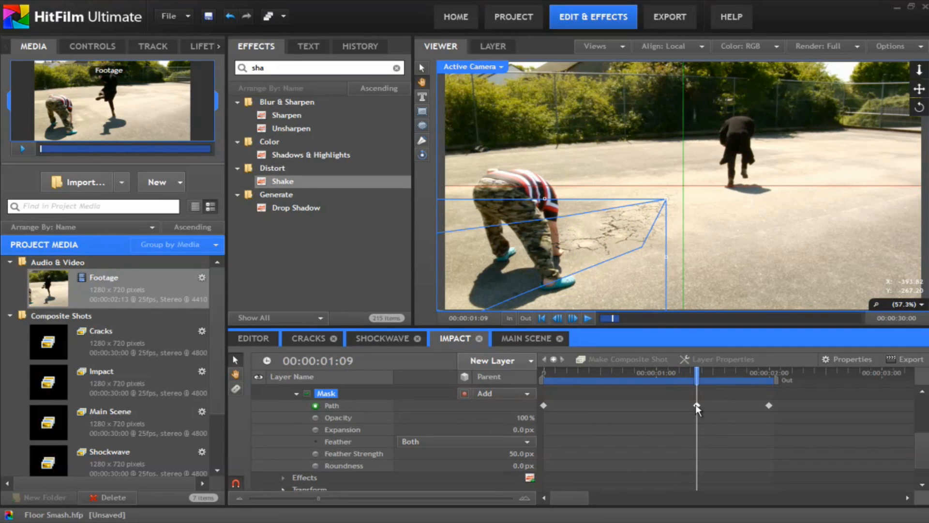
pyautogui.moveTo(695, 369); pyautogui.dragTo(769, 380)
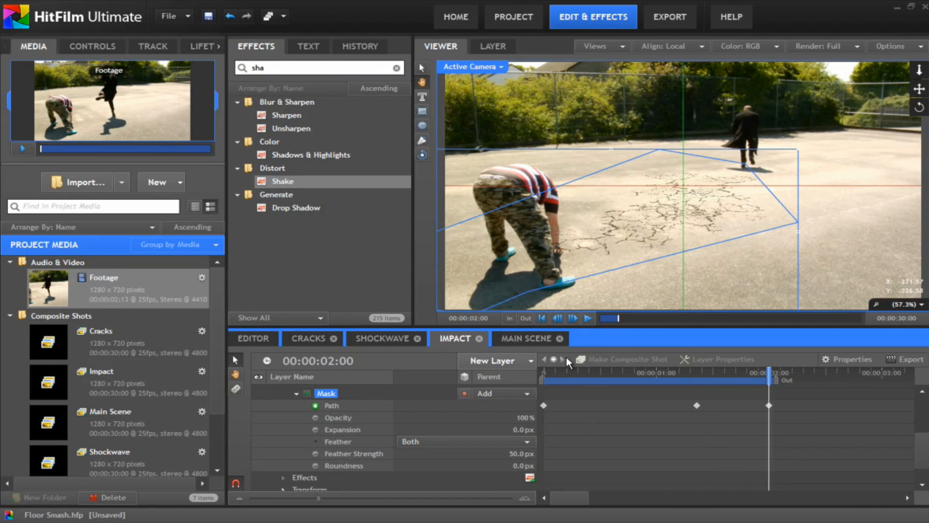
pyautogui.moveTo(544, 370); pyautogui.dragTo(758, 405)
# Check the Cracks layer's blend mode and controls, leaving them as they are, and collapse the layer.
pyautogui.scroll(2, 324, 416)
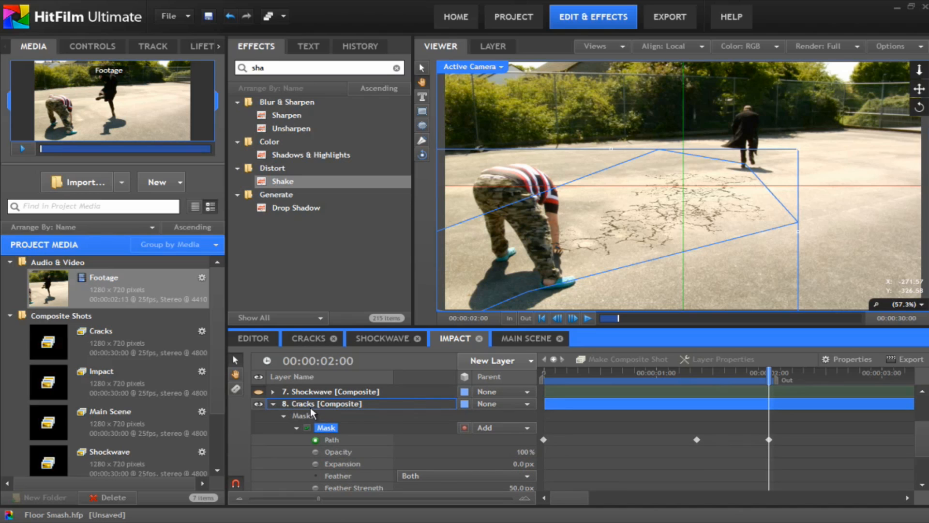
pyautogui.rightClick(320, 404)
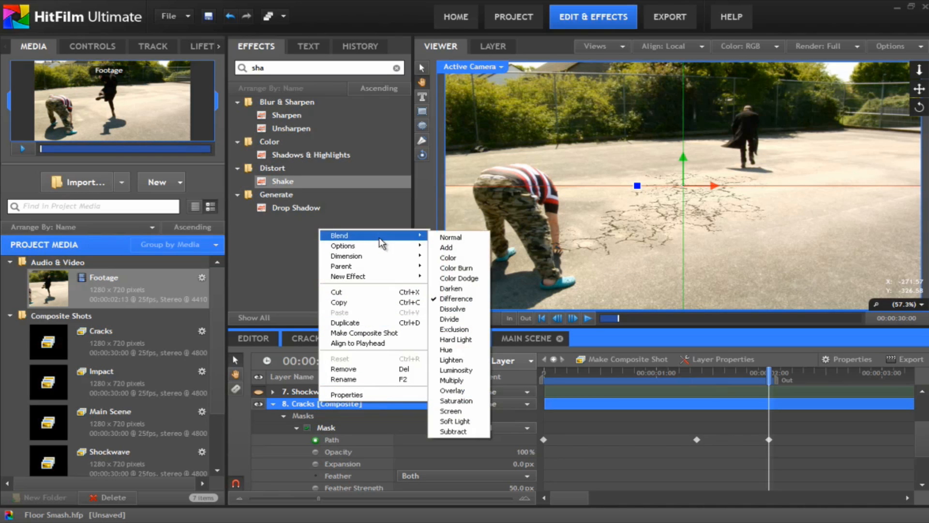
pyautogui.moveTo(389, 239)
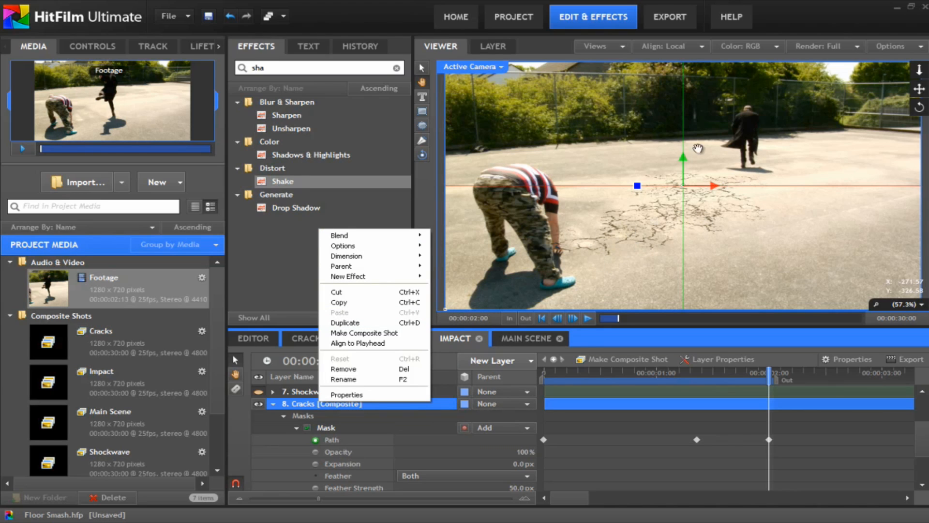
pyautogui.click(267, 296)
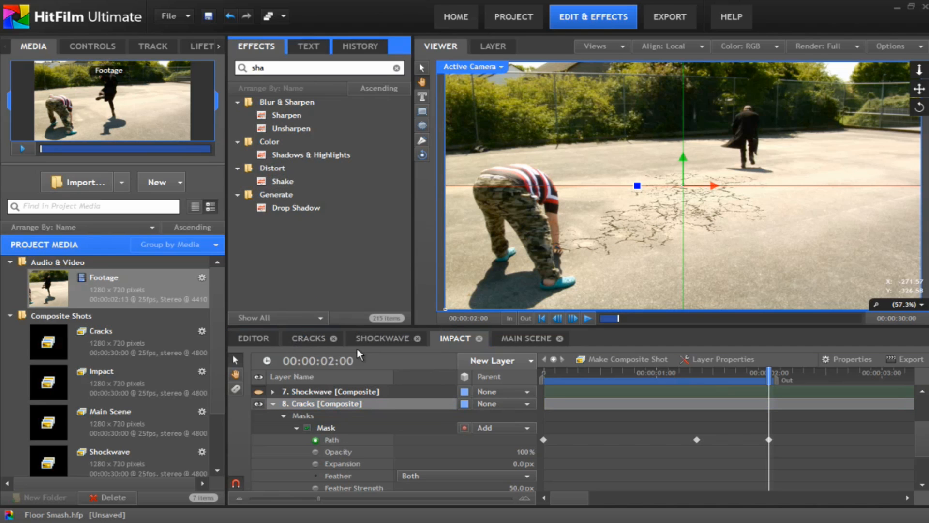
pyautogui.click(92, 47)
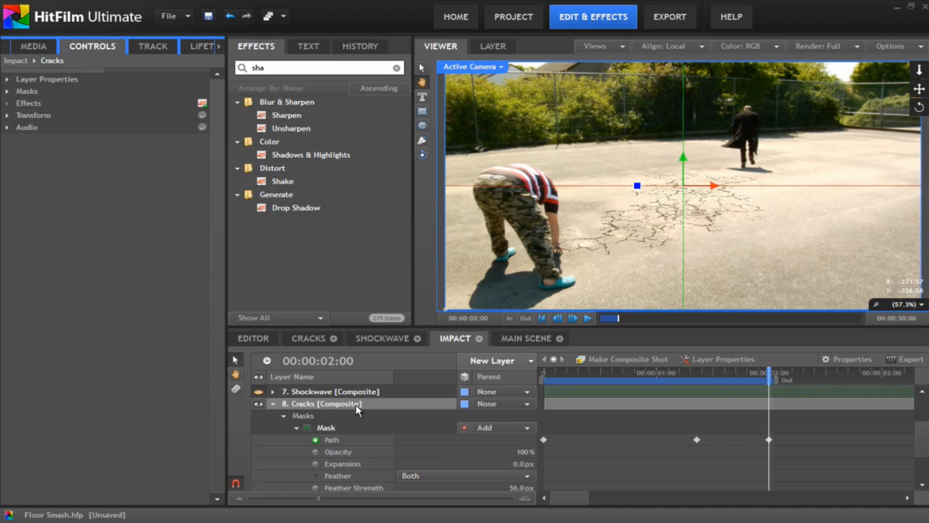
pyautogui.click(273, 403)
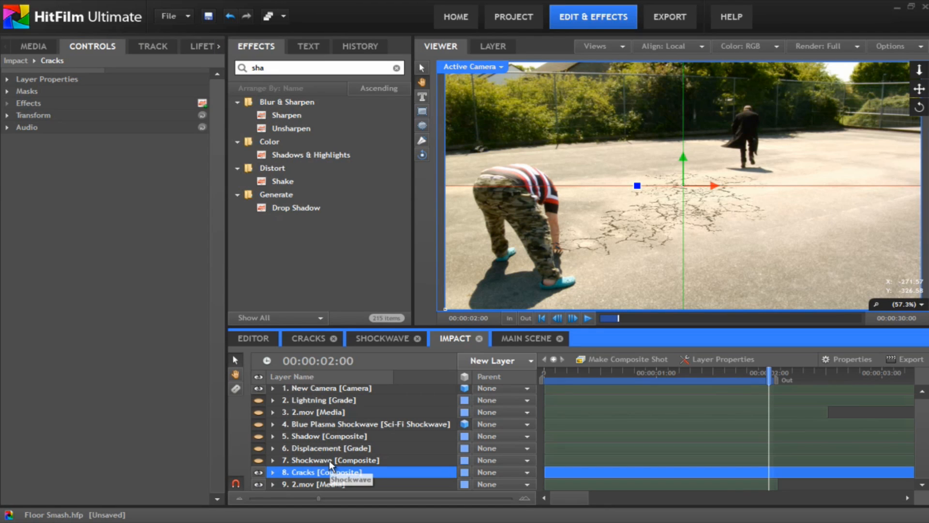
# Make the Shockwave and Displacement layers visible in the Impact shot, with the playhead returned to the start.
pyautogui.click(262, 459)
pyautogui.click(259, 460)
pyautogui.moveTo(553, 372); pyautogui.dragTo(530, 384)
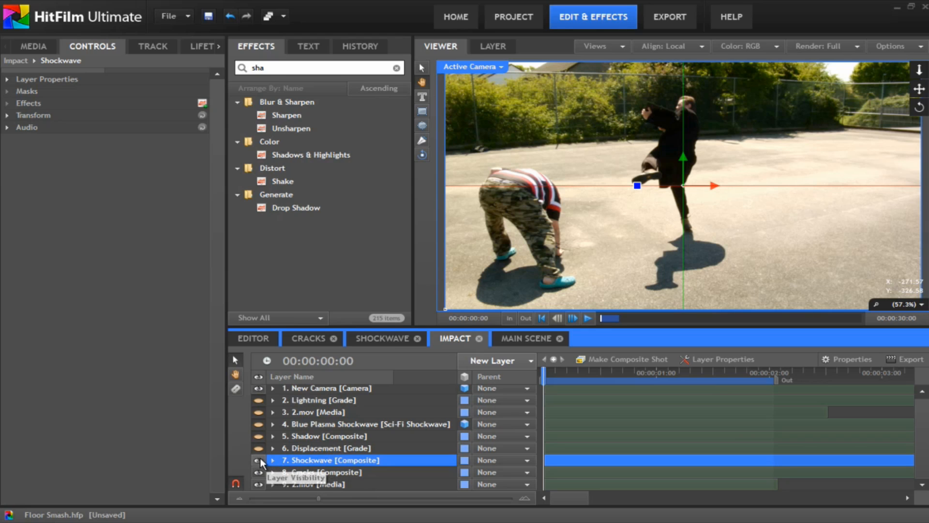
pyautogui.click(292, 448)
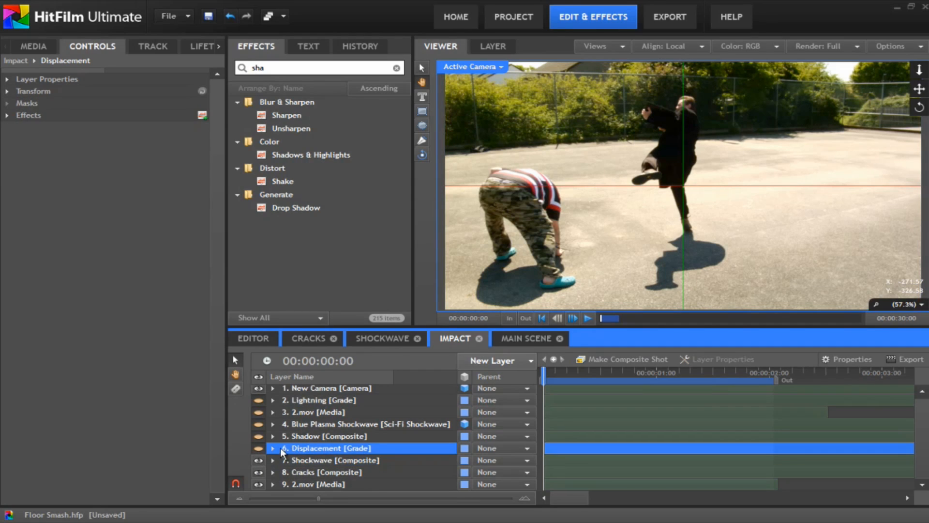
pyautogui.click(258, 448)
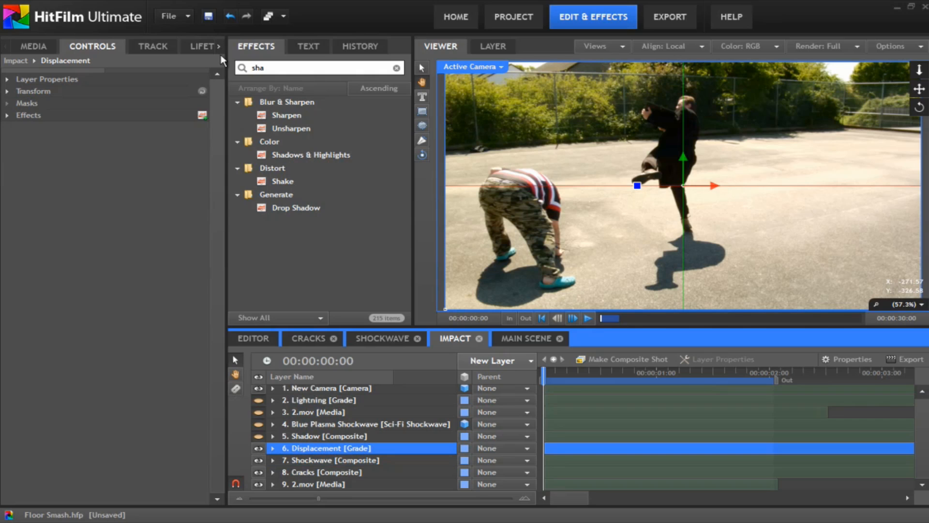
# Examine the source layer, displacement and wrap settings of the Displacement grade layer's effect.
pyautogui.click(42, 48)
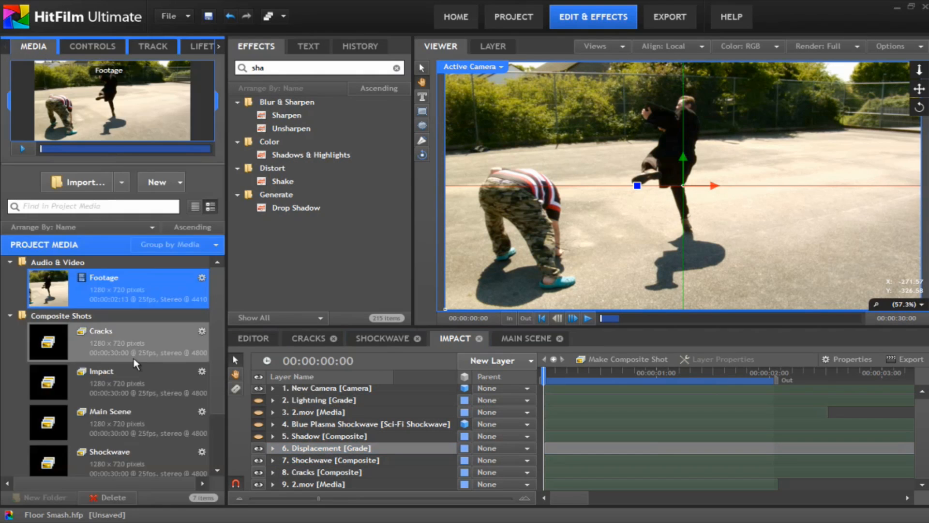
pyautogui.click(92, 46)
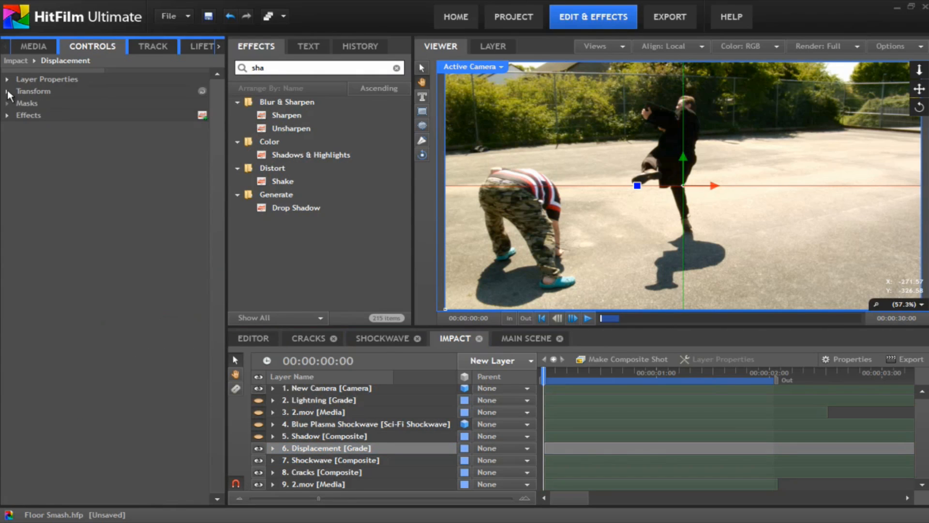
pyautogui.click(8, 116)
pyautogui.click(362, 448)
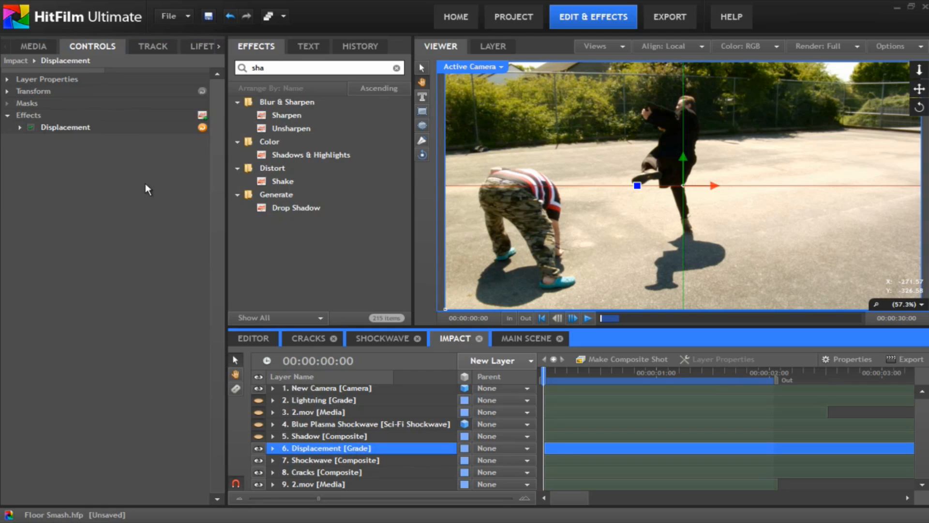
pyautogui.click(20, 127)
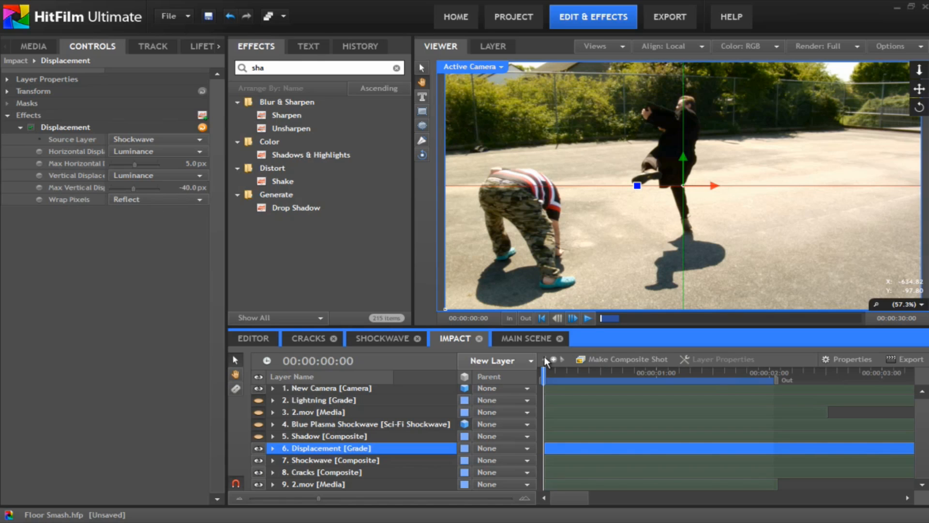
pyautogui.moveTo(544, 368)
pyautogui.mouseDown()
pyautogui.moveTo(559, 371)
pyautogui.moveTo(541, 370)
pyautogui.mouseUp()
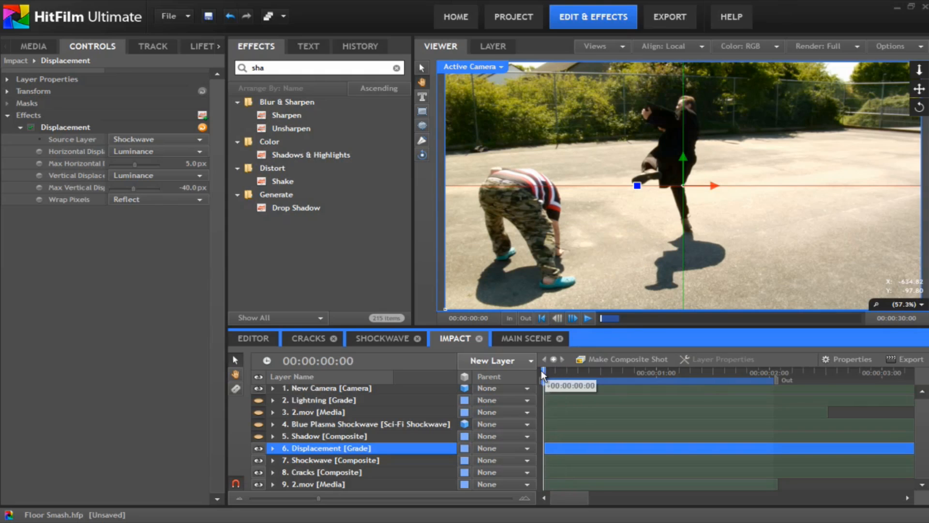
# Hide the Shockwave composite layer in the Impact shot, preview the displacement, and return the playhead to the start.
pyautogui.click(323, 461)
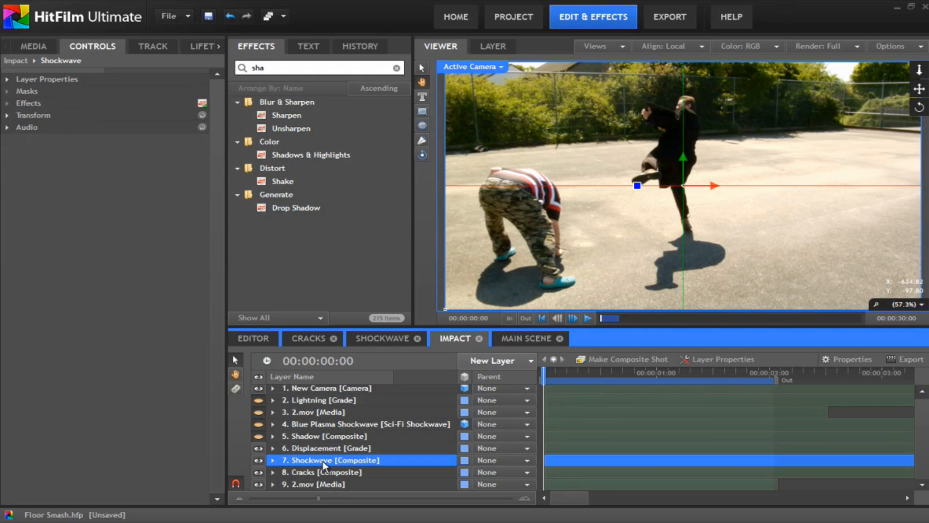
pyautogui.click(259, 460)
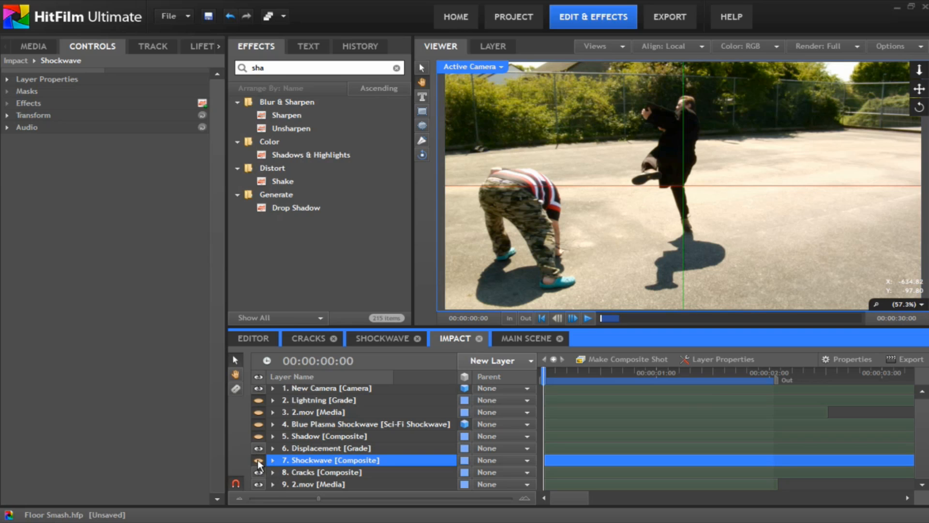
pyautogui.click(552, 372)
pyautogui.moveTo(553, 374)
pyautogui.mouseDown()
pyautogui.moveTo(798, 378)
pyautogui.moveTo(546, 359)
pyautogui.mouseUp()
# Make the Shadow composite layer visible and expand its effects in the timeline.
pyautogui.click(318, 446)
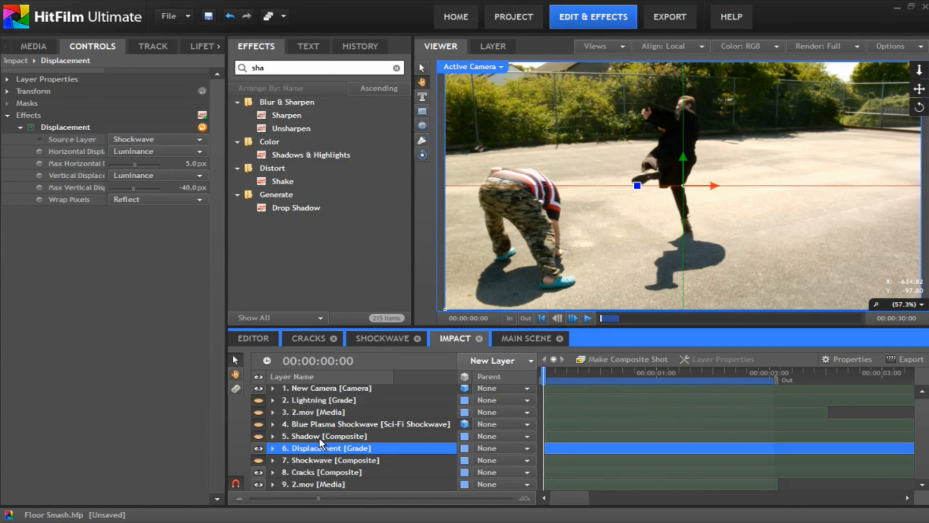
pyautogui.click(317, 437)
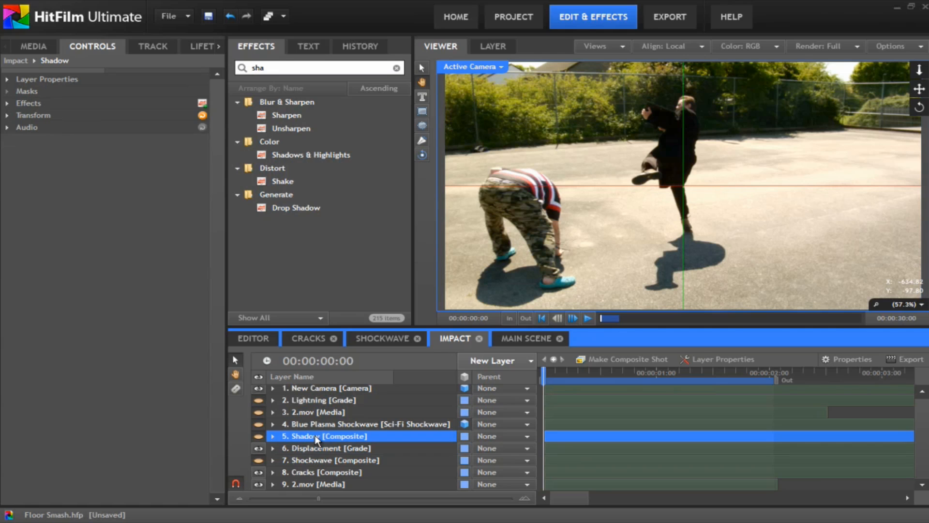
pyautogui.click(317, 460)
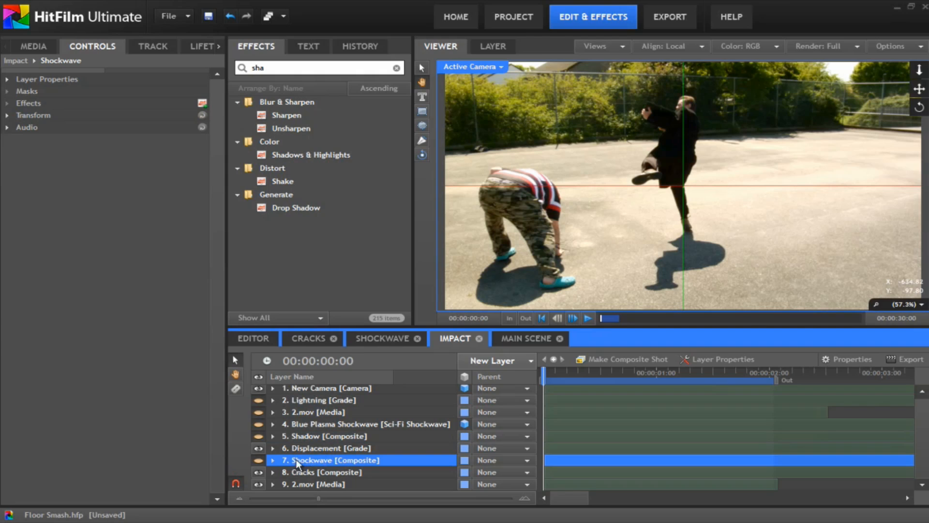
pyautogui.click(324, 437)
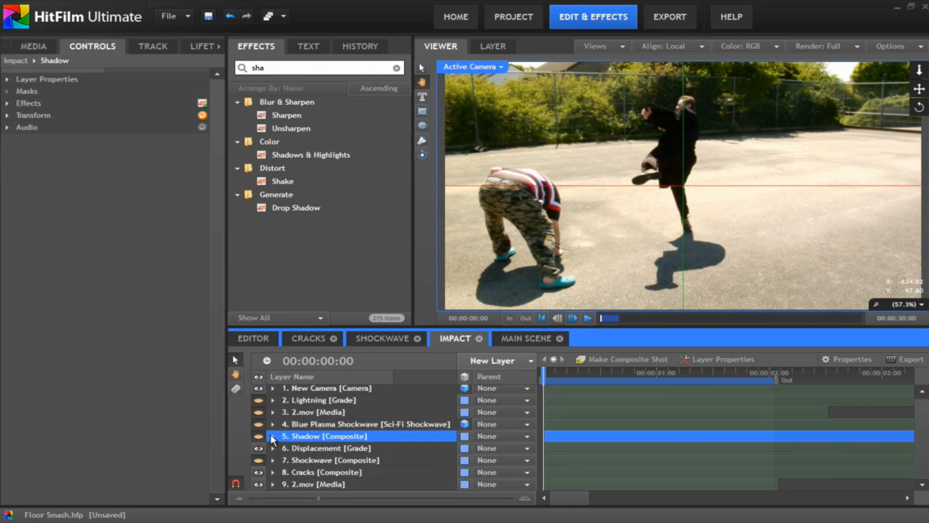
pyautogui.click(273, 436)
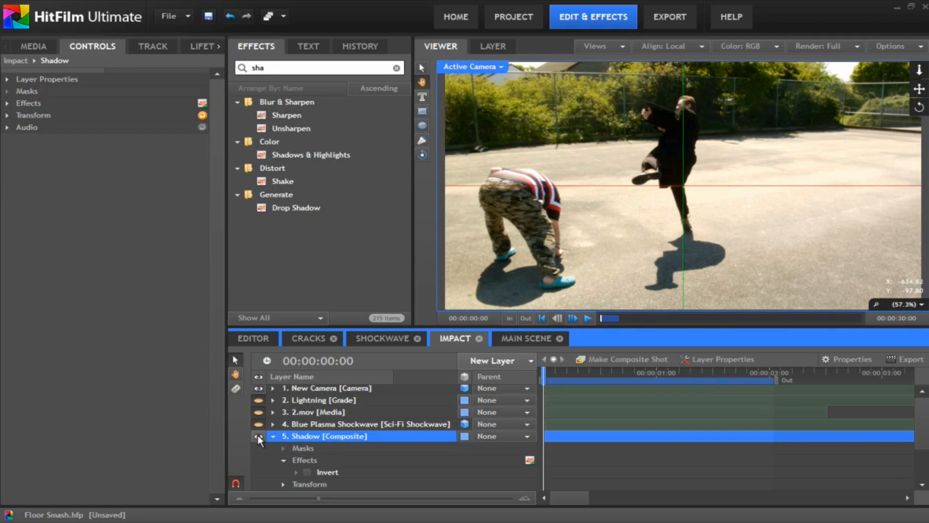
# Set the Shadow layer's opacity to 100% and inspect the shockwave with the playhead at 00:00:00:13.
pyautogui.moveTo(544, 378); pyautogui.dragTo(599, 379)
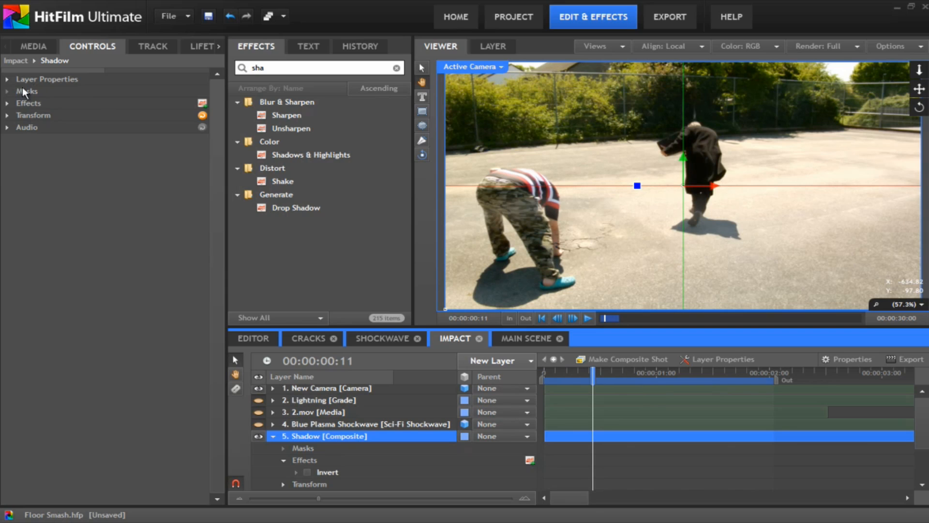
pyautogui.click(9, 114)
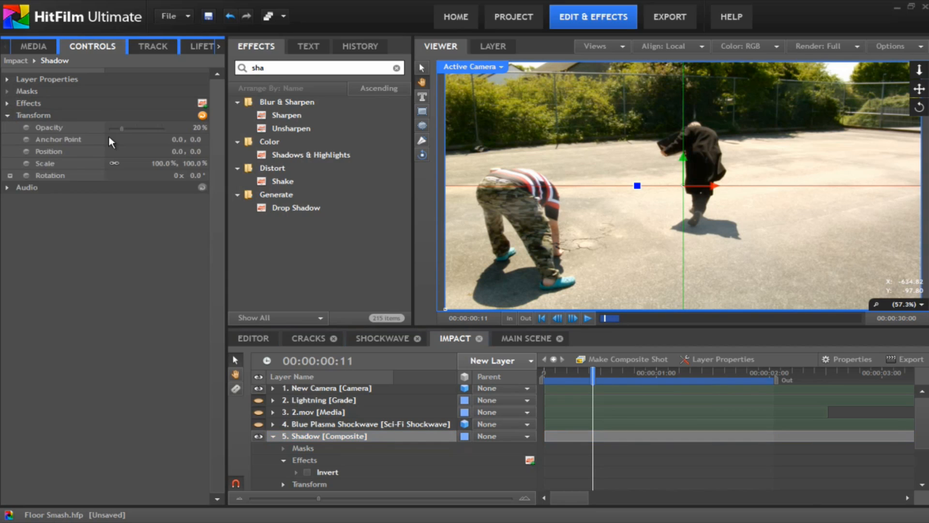
pyautogui.click(121, 127)
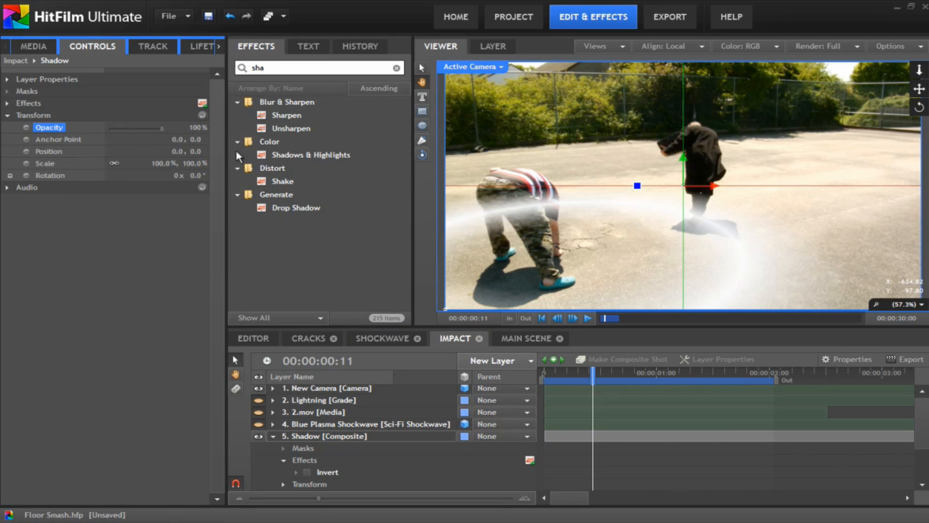
pyautogui.click(321, 436)
pyautogui.moveTo(547, 372); pyautogui.dragTo(602, 371)
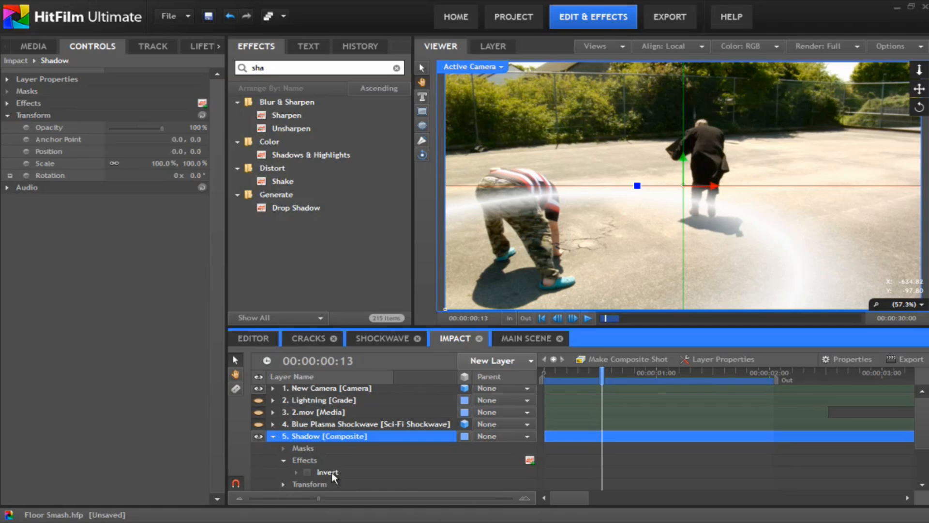
# Enable the Shadow layer's Invert effect and set the layer's opacity to 20%.
pyautogui.click(307, 471)
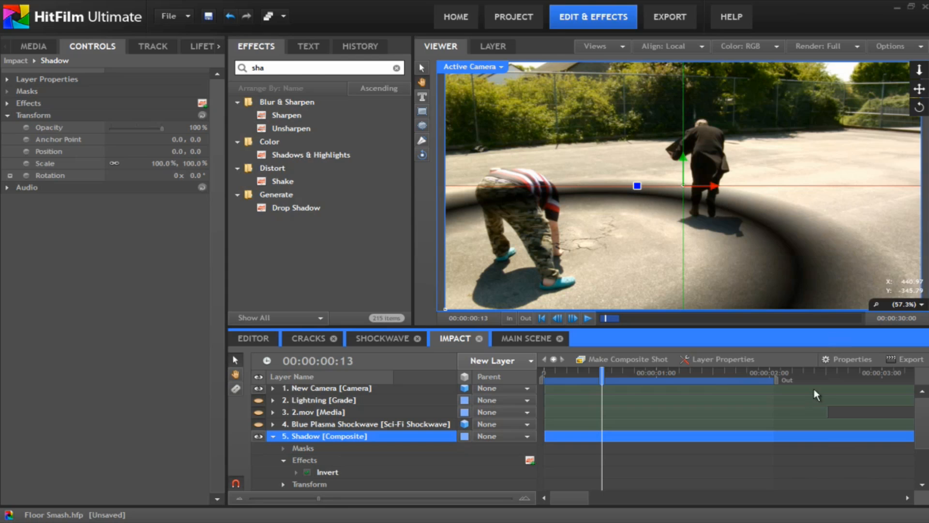
pyautogui.click(193, 127)
pyautogui.write('20')
pyautogui.press('Return')
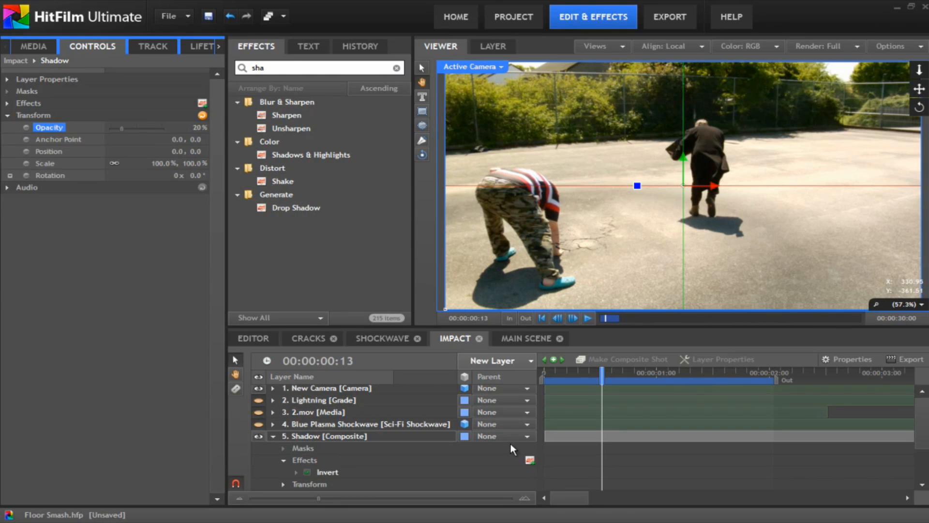
# Preview the inverted shadow, return the playhead to the start and collapse the Shadow layer.
pyautogui.click(597, 370)
pyautogui.moveTo(586, 370); pyautogui.dragTo(535, 393)
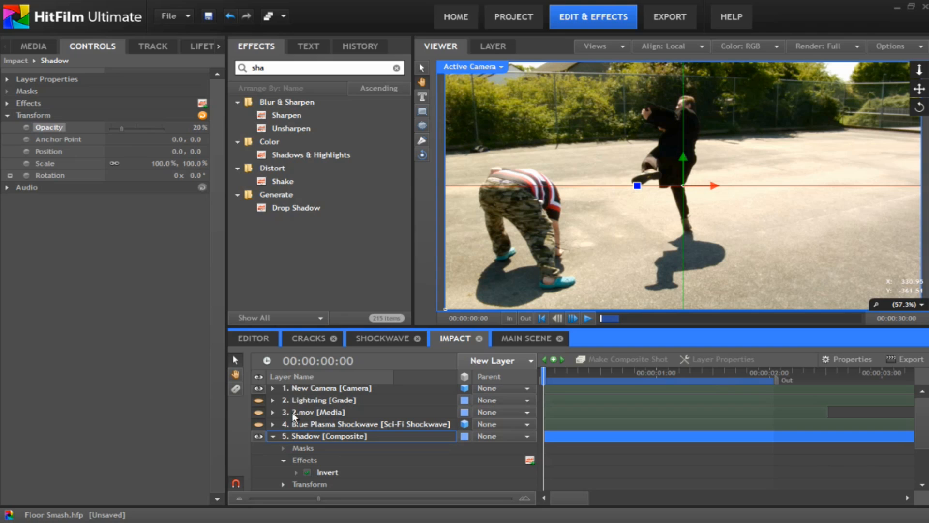
pyautogui.click(273, 436)
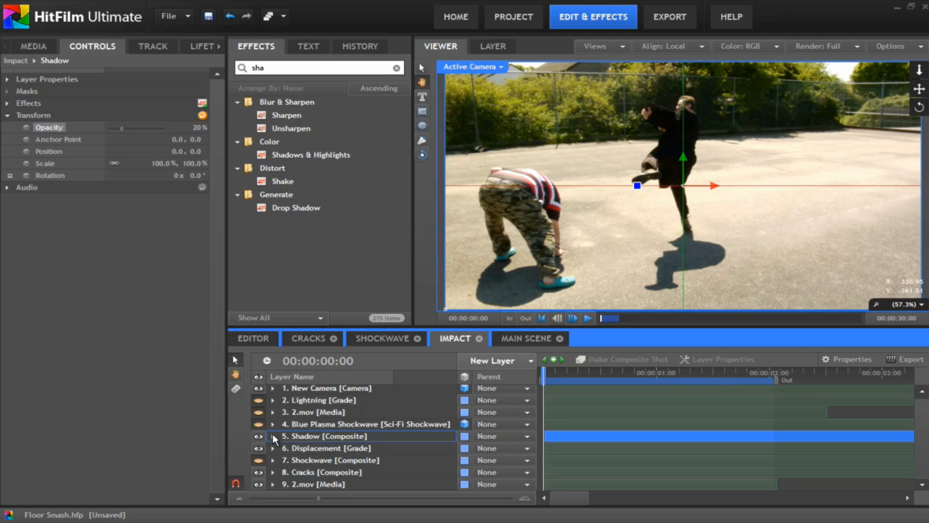
# Select the Blue Plasma Shockwave layer, clear the effects search and locate its preset among the 3D Effects presets.
pyautogui.click(320, 425)
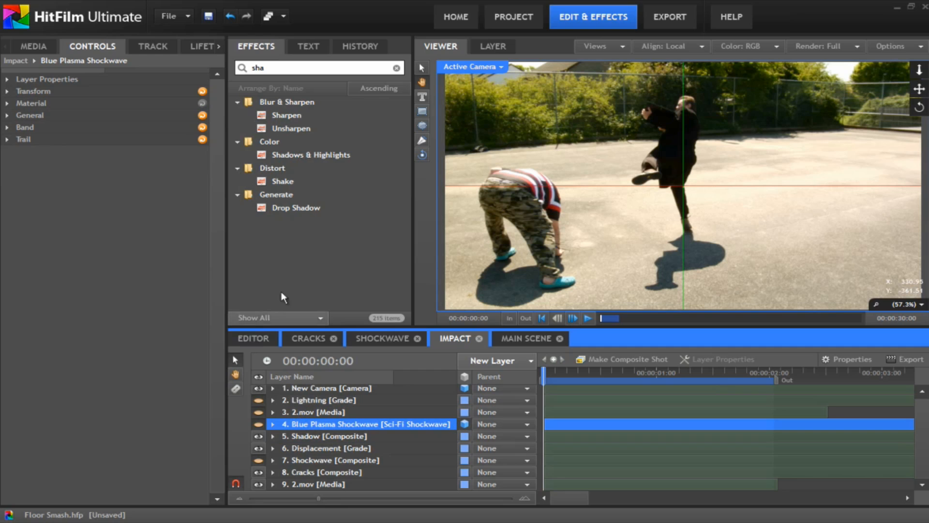
pyautogui.doubleClick(273, 68)
pyautogui.press('BackSpace')
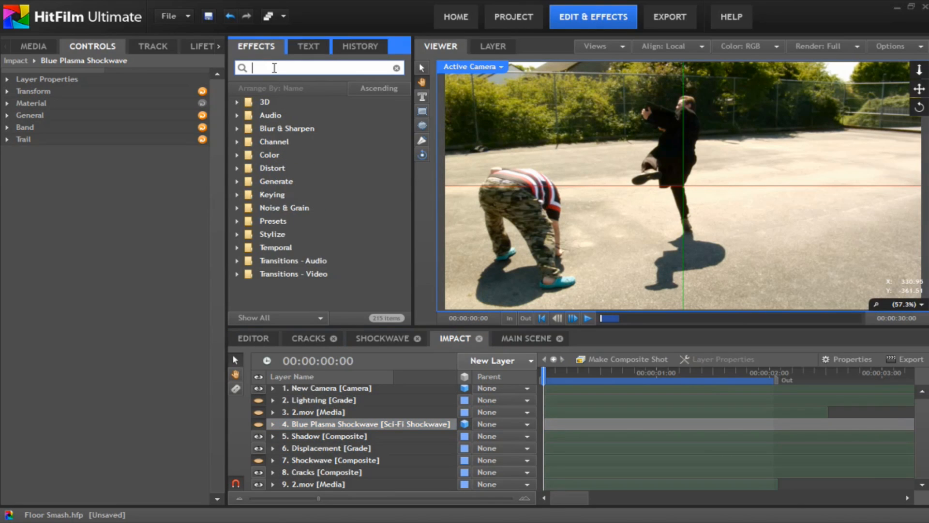
pyautogui.click(237, 221)
pyautogui.scroll(-1, 284, 239)
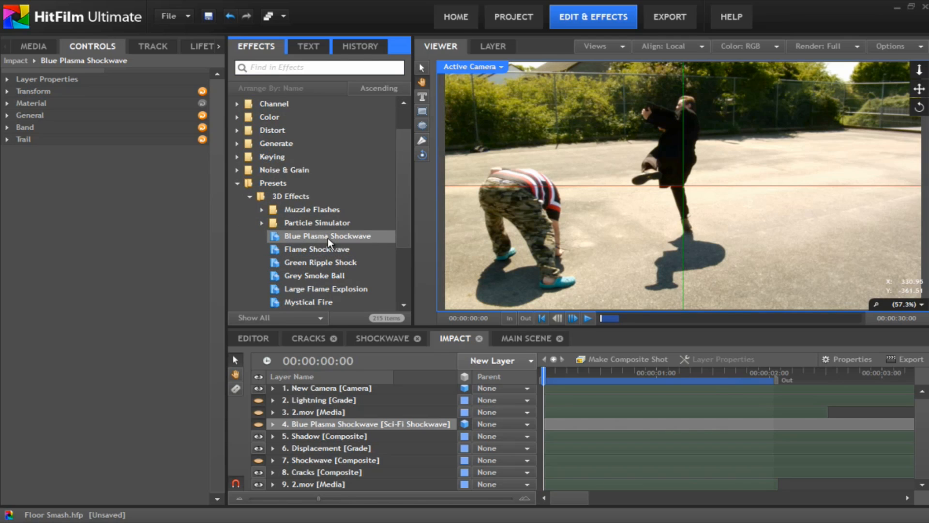
# Make the Blue Plasma Shockwave layer visible in the Impact shot and expand its transform properties.
pyautogui.click(260, 423)
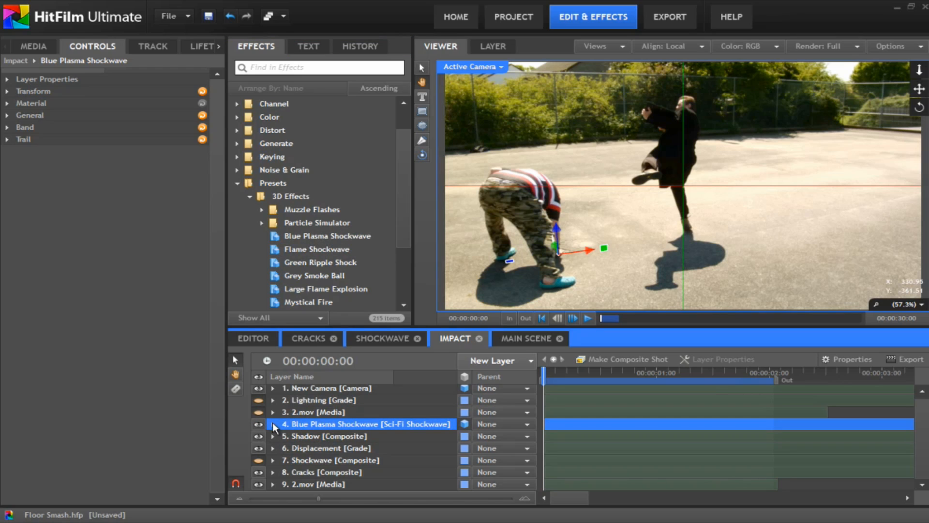
pyautogui.click(272, 424)
pyautogui.click(273, 423)
pyautogui.click(7, 91)
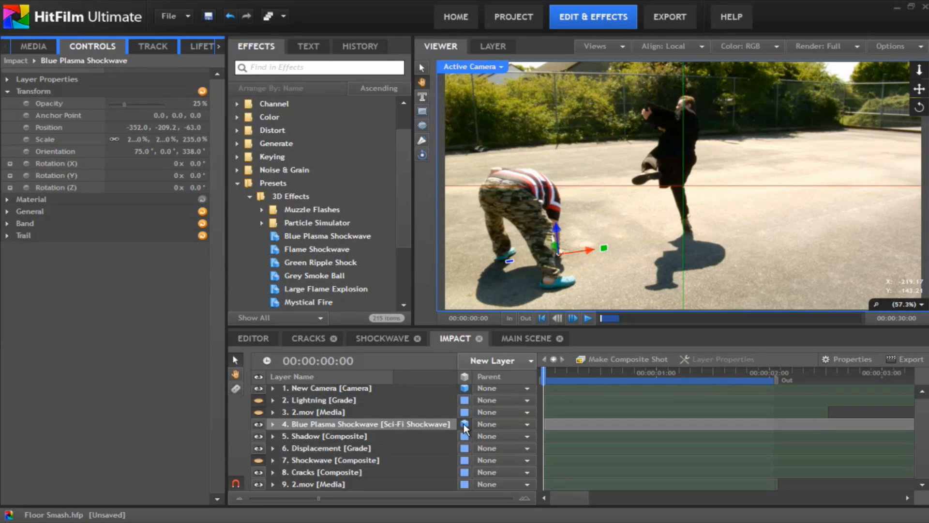
pyautogui.click(40, 91)
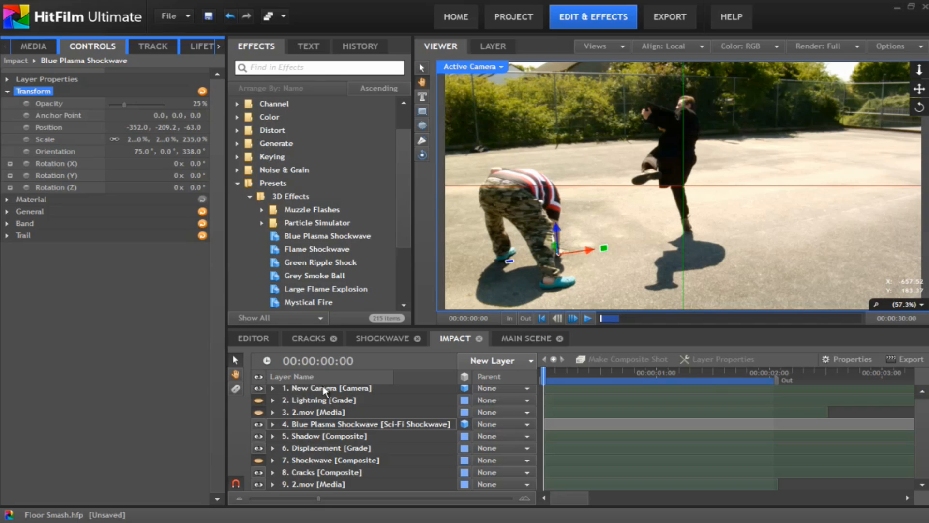
# Compare the Shockwave plane's transform values in the Shockwave shot with those of the Blue Plasma Shockwave layer in the Impact shot.
pyautogui.click(382, 338)
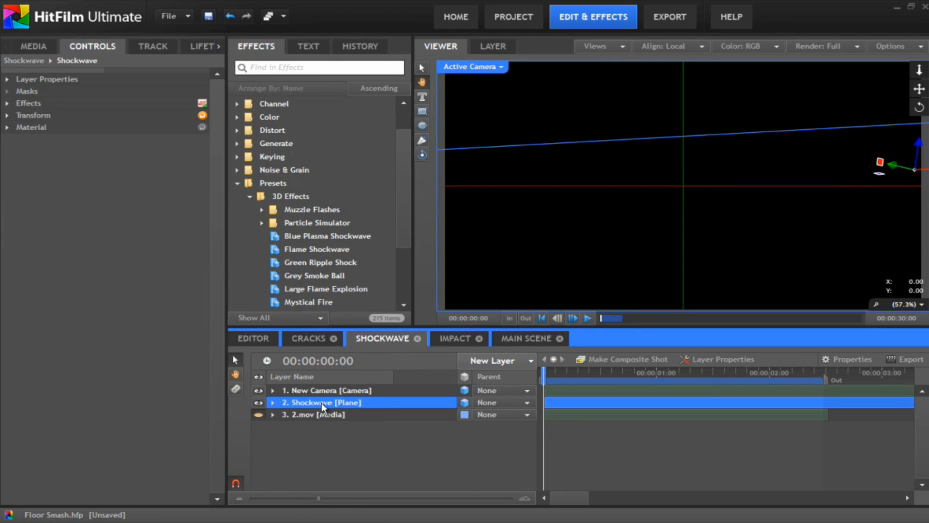
pyautogui.click(7, 116)
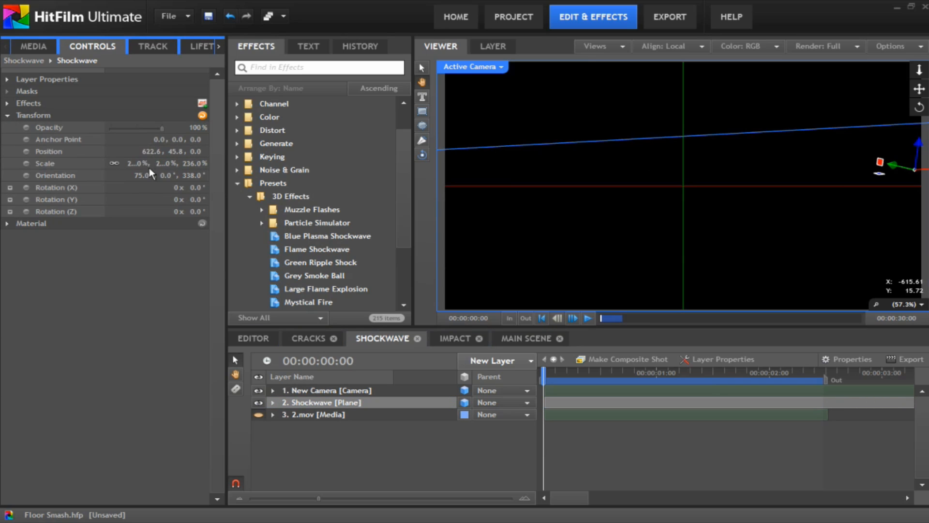
pyautogui.click(458, 339)
pyautogui.click(322, 424)
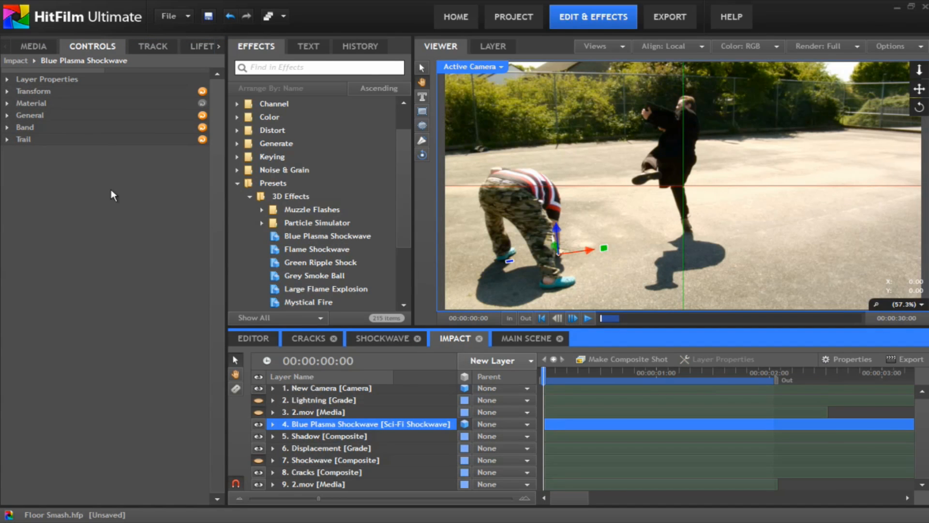
pyautogui.click(7, 91)
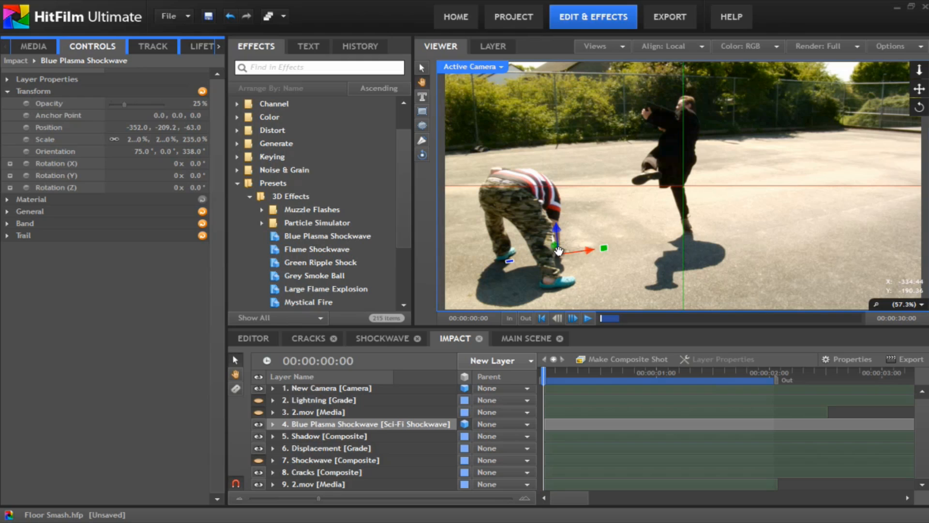
# Examine the general, band and trail settings of the Blue Plasma Shockwave layer.
pyautogui.click(7, 212)
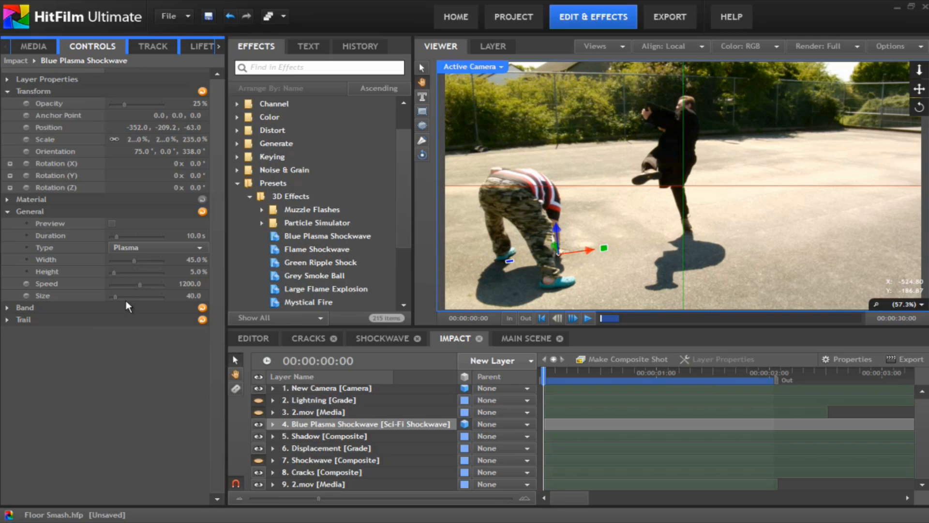
pyautogui.click(111, 224)
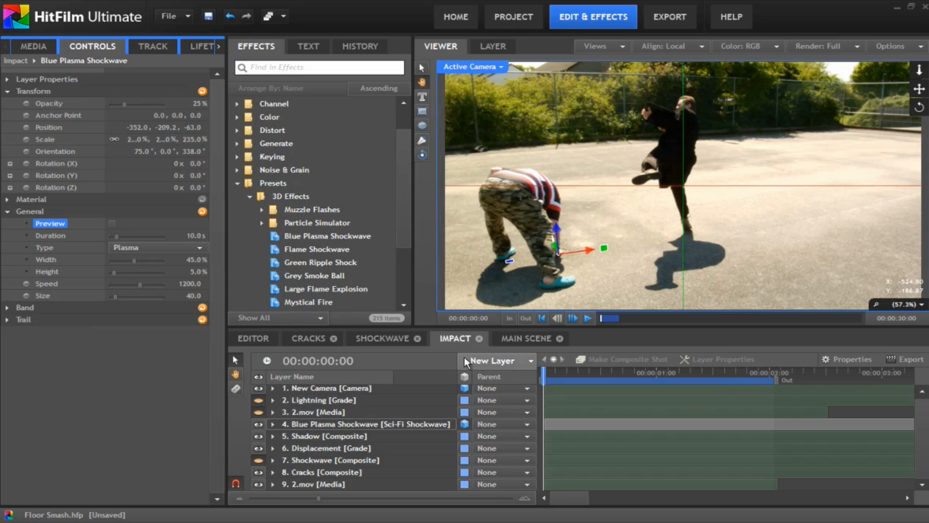
pyautogui.click(7, 212)
pyautogui.click(7, 223)
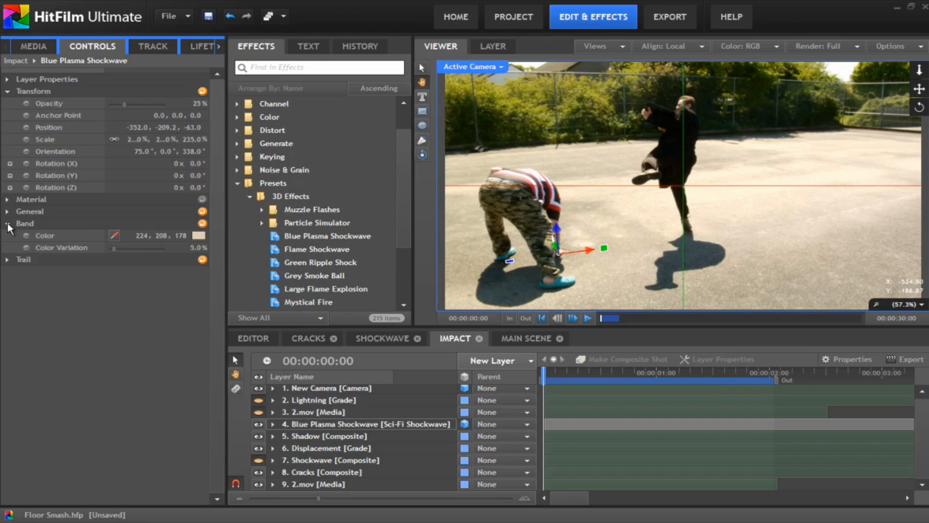
pyautogui.click(8, 259)
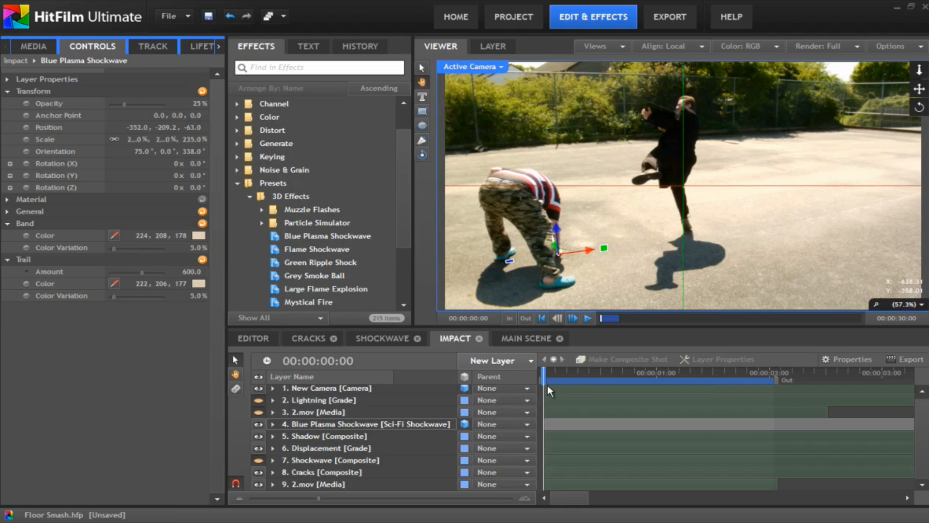
# Preview the dust shockwave from the start to 00:00:01:03, leaving the playhead at 00:00:00:11.
pyautogui.moveTo(548, 388); pyautogui.dragTo(673, 382)
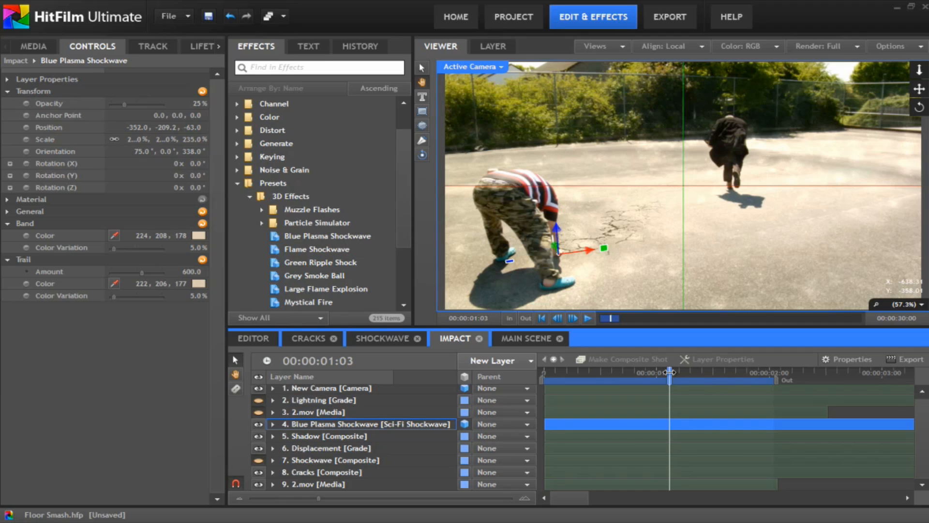
pyautogui.moveTo(670, 373); pyautogui.dragTo(543, 372)
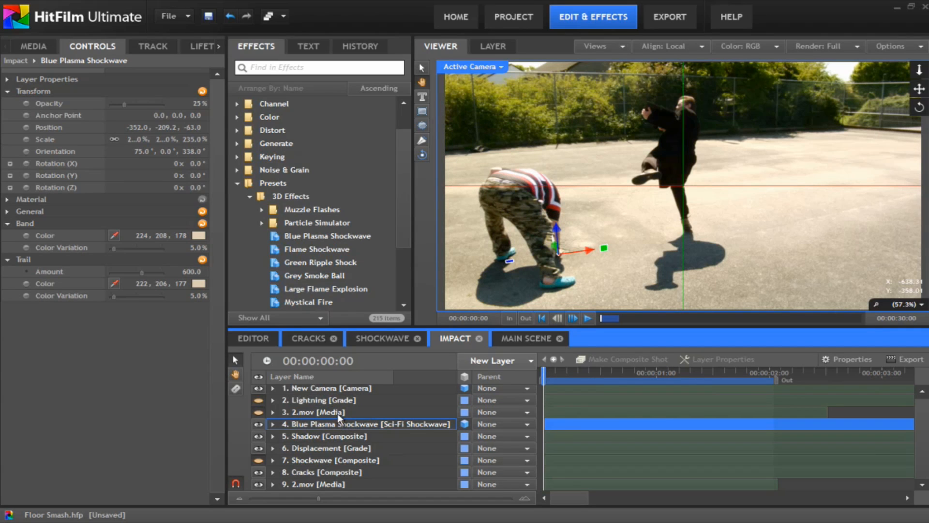
pyautogui.moveTo(543, 375); pyautogui.dragTo(593, 375)
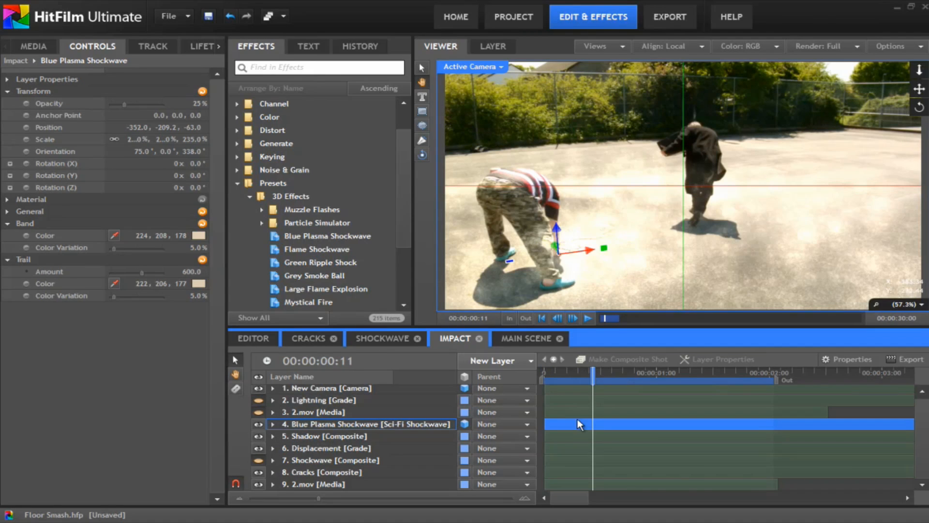
# Make the 2.mov layer above the Blue Plasma Shockwave visible and show its mask path in the viewer.
pyautogui.click(317, 413)
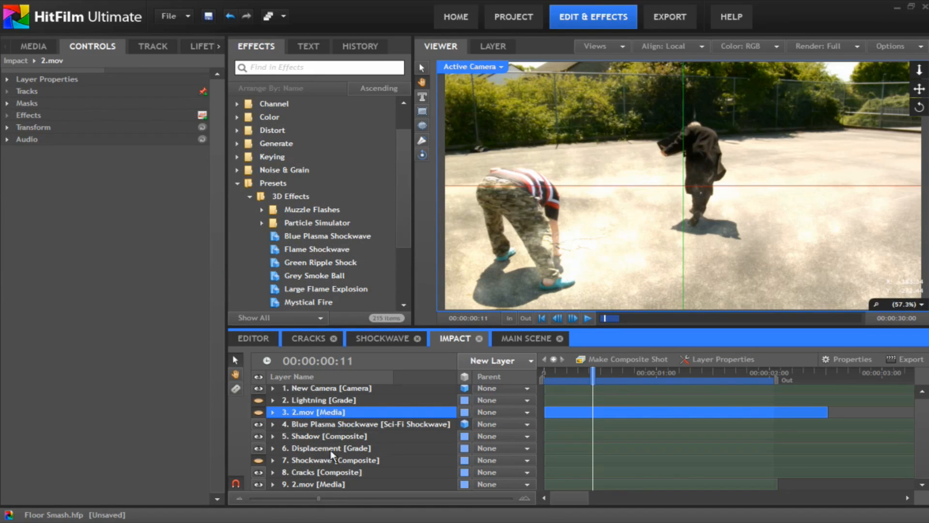
pyautogui.click(259, 412)
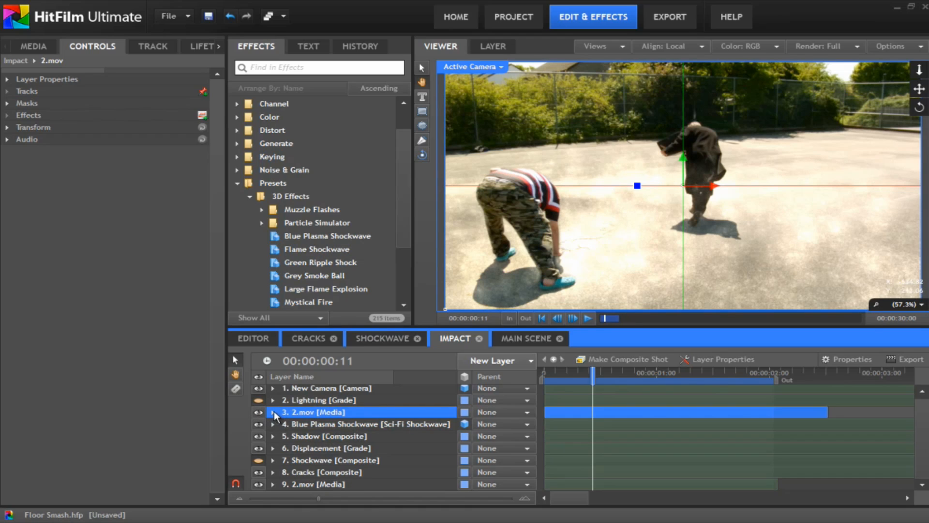
pyautogui.click(274, 413)
pyautogui.click(283, 436)
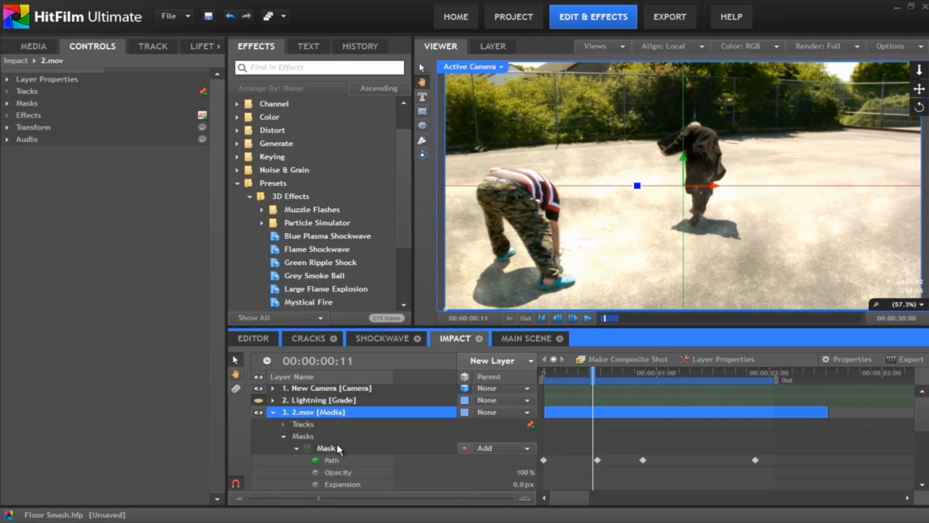
pyautogui.click(334, 460)
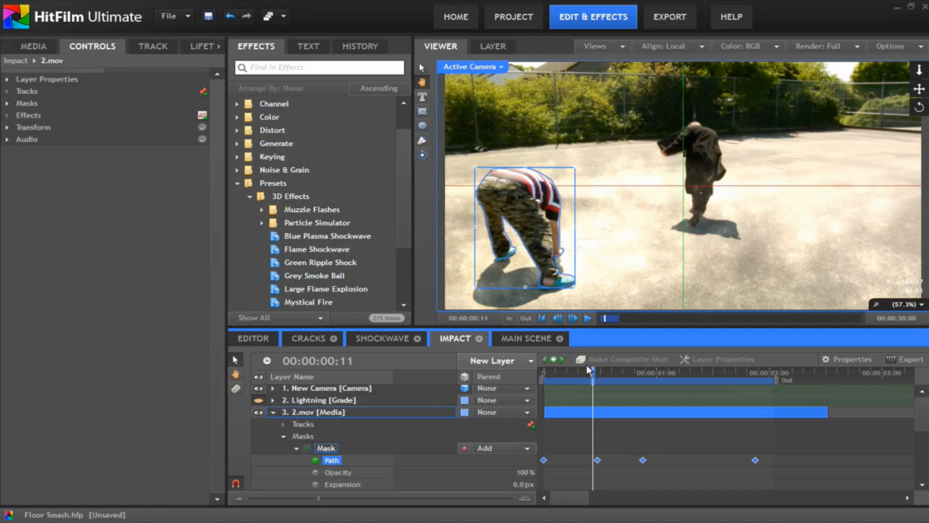
# Preview the foreground actor's animated mask across its keyframes, collapse the 2.mov layer and return the playhead to the start.
pyautogui.moveTo(591, 371); pyautogui.dragTo(755, 377)
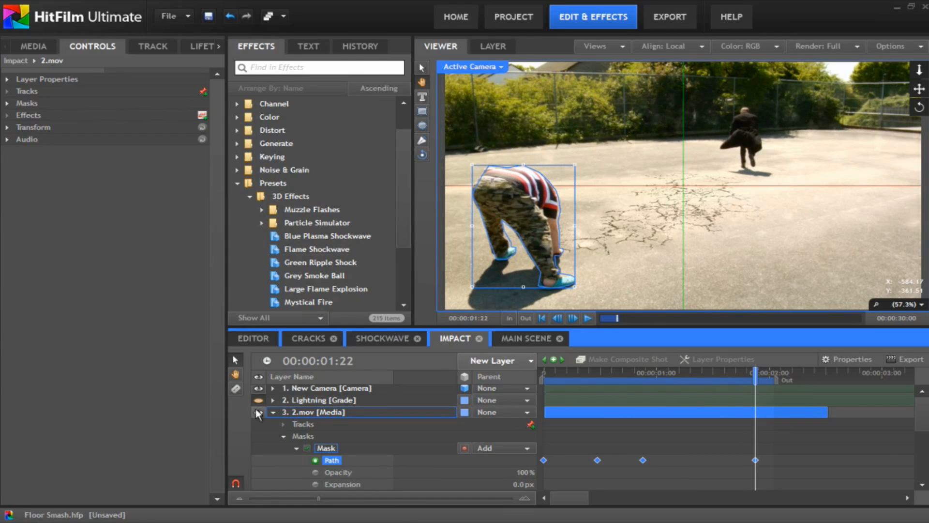
pyautogui.click(273, 411)
pyautogui.moveTo(548, 377); pyautogui.dragTo(629, 373)
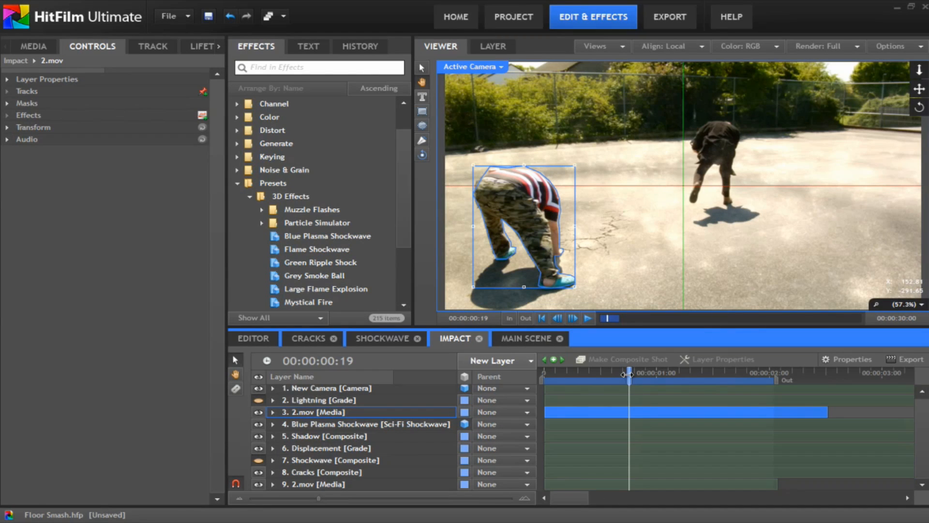
pyautogui.moveTo(628, 377); pyautogui.dragTo(534, 365)
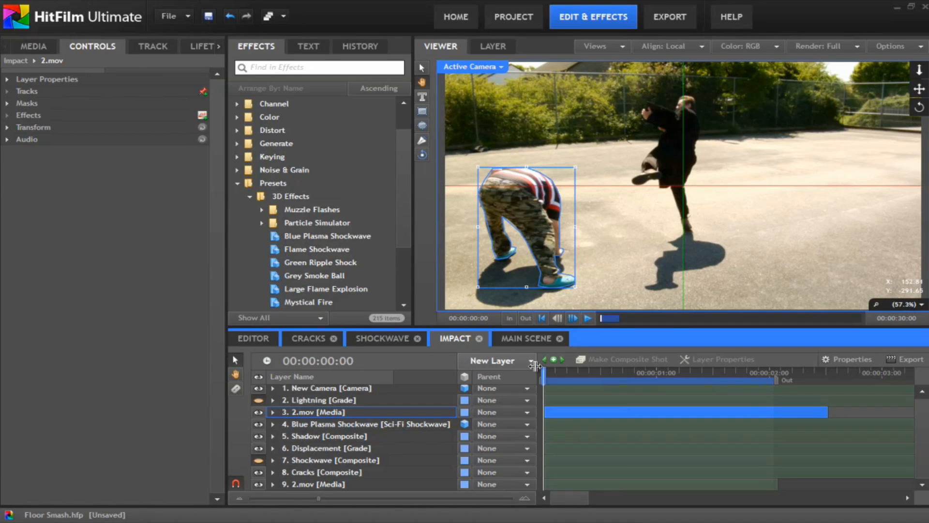
# Expand the Lightning grade layer's effects and make the layer visible in the Impact shot.
pyautogui.click(300, 401)
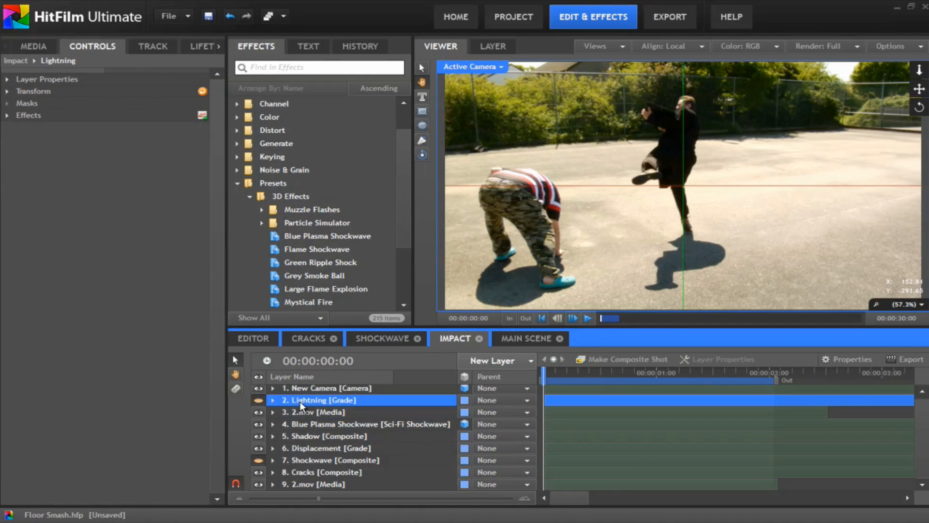
pyautogui.click(272, 401)
pyautogui.click(272, 401)
pyautogui.click(29, 117)
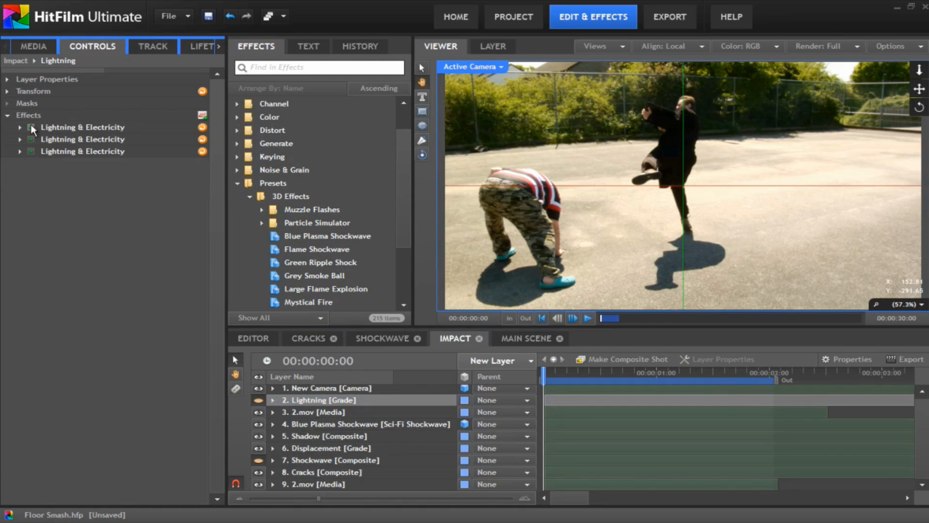
pyautogui.click(261, 400)
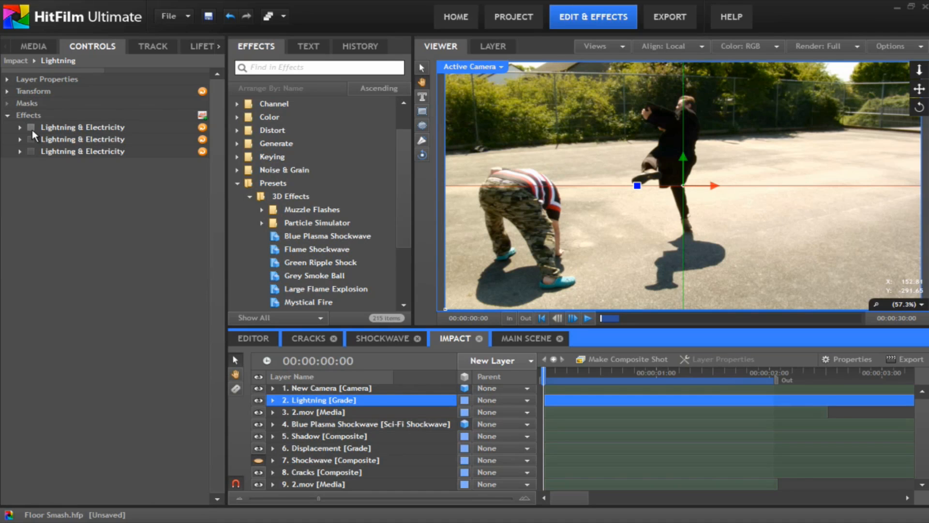
# Enable the first Lightning & Electricity effect and preview the Lightning layer's opacity keyframes to 00:00:00:06, returning the playhead to the start.
pyautogui.click(30, 151)
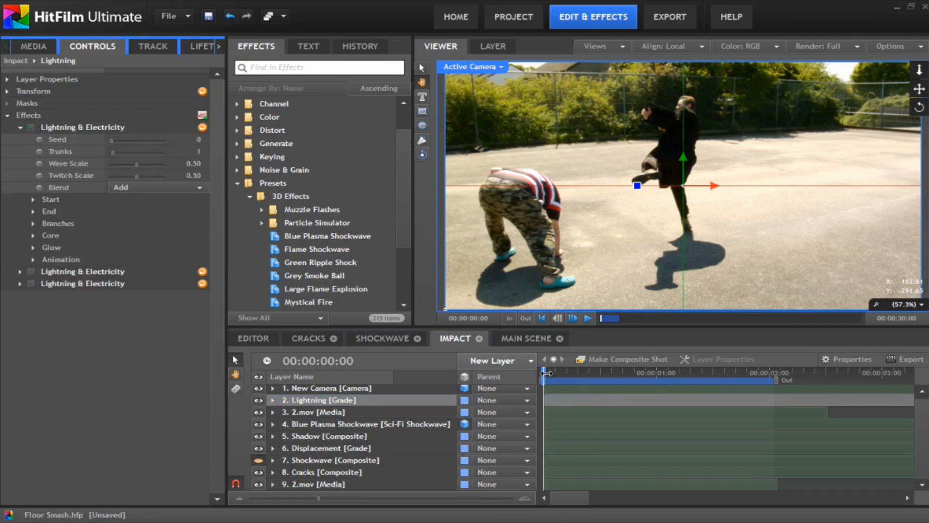
pyautogui.click(273, 400)
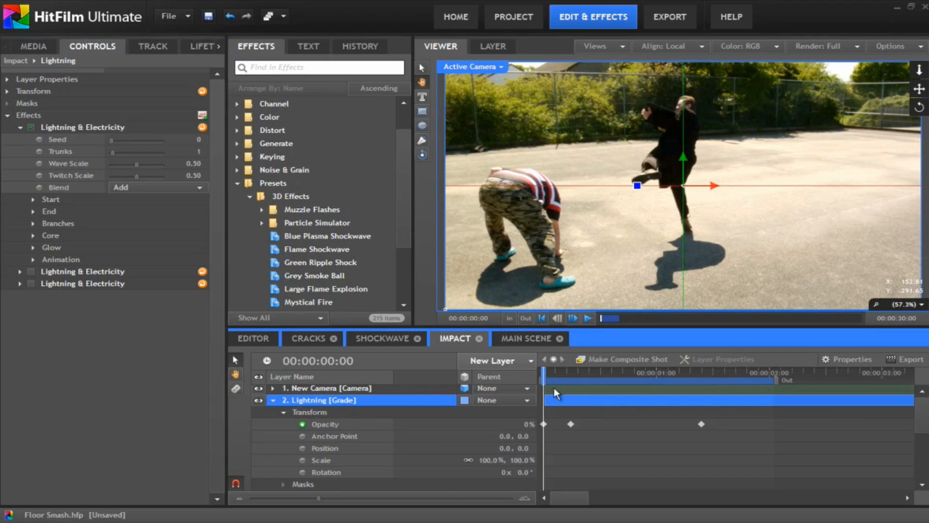
pyautogui.moveTo(546, 373); pyautogui.dragTo(571, 373)
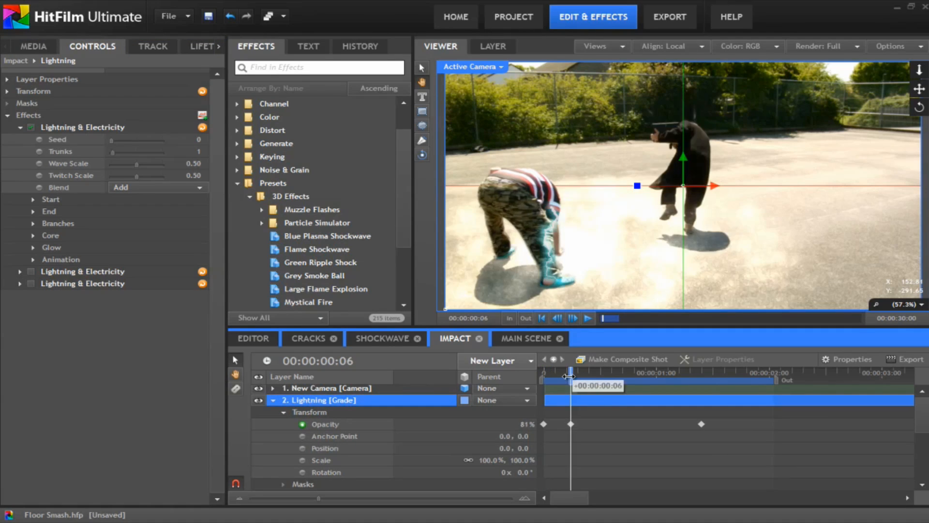
pyautogui.moveTo(572, 387); pyautogui.dragTo(544, 383)
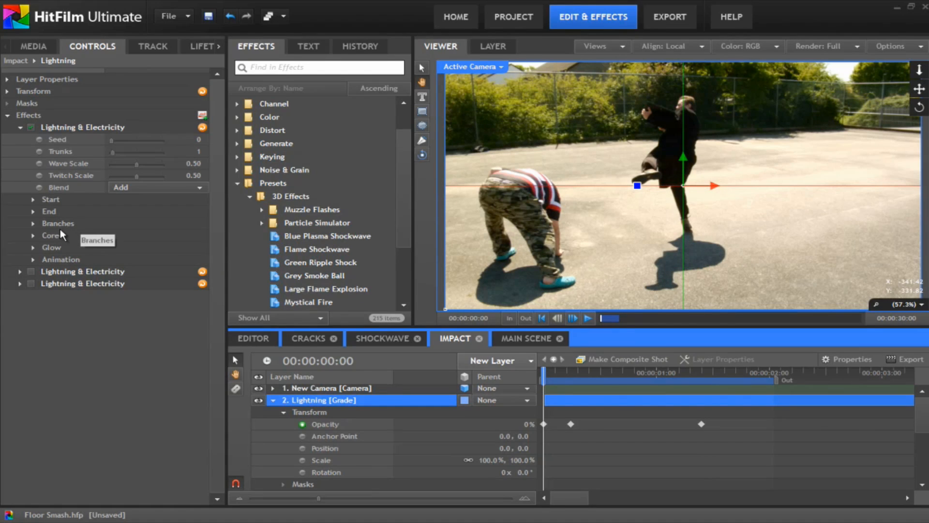
# Examine the first Lightning & Electricity effect's Branches, Core and Glow settings and move the playhead to 00:00:00:06.
pyautogui.click(34, 224)
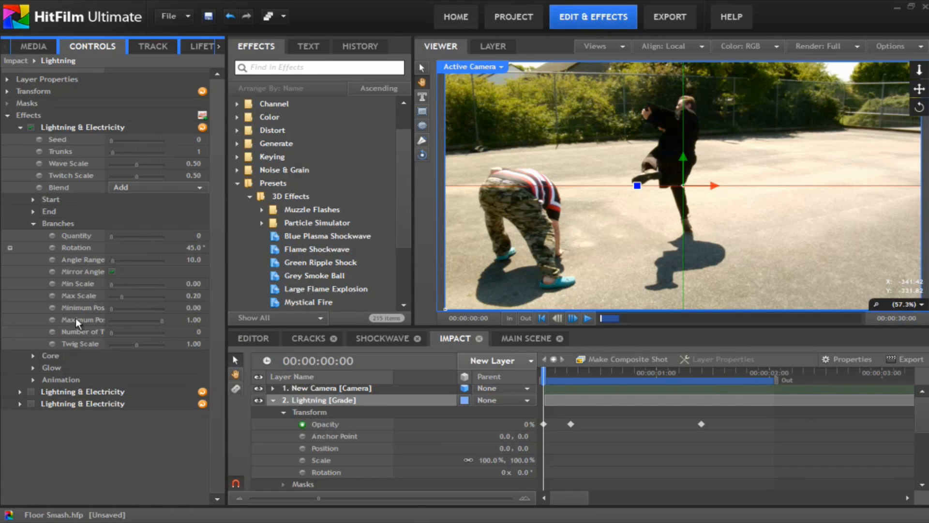
pyautogui.click(33, 356)
pyautogui.click(34, 402)
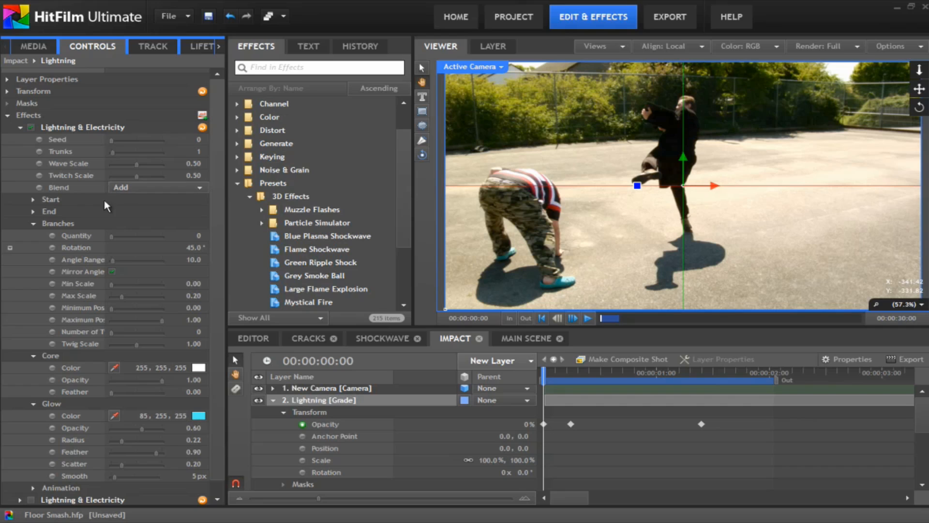
pyautogui.click(570, 372)
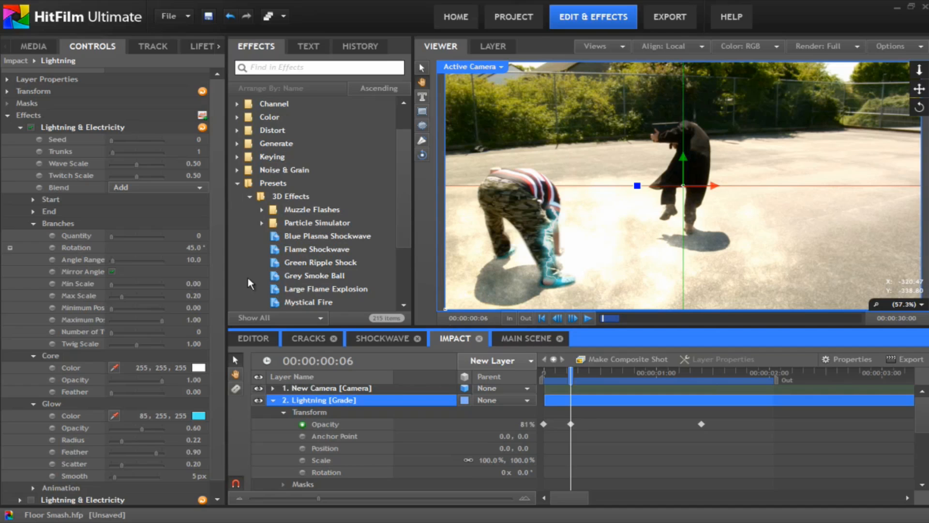
# Enable the other two Lightning & Electricity effects and compare the settings of the lightning effects, leaving them collapsed.
pyautogui.click(20, 126)
pyautogui.click(31, 139)
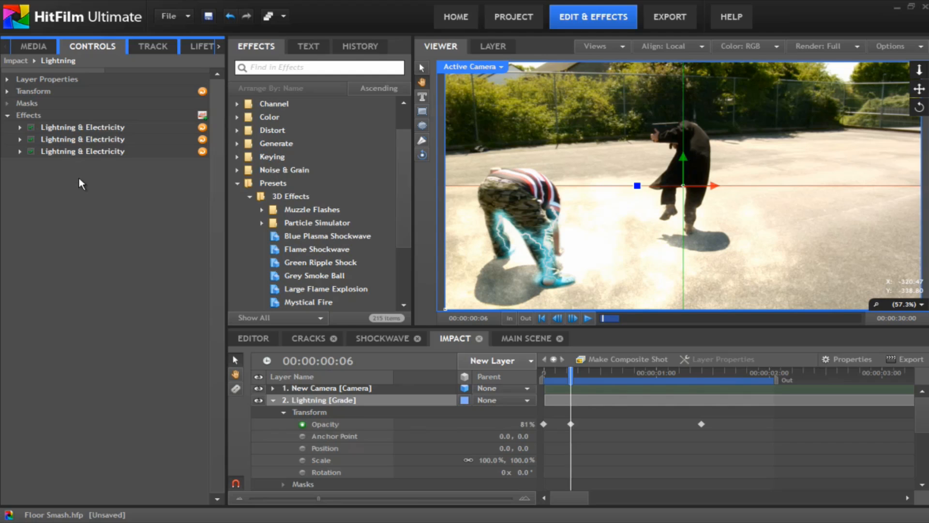
pyautogui.click(19, 128)
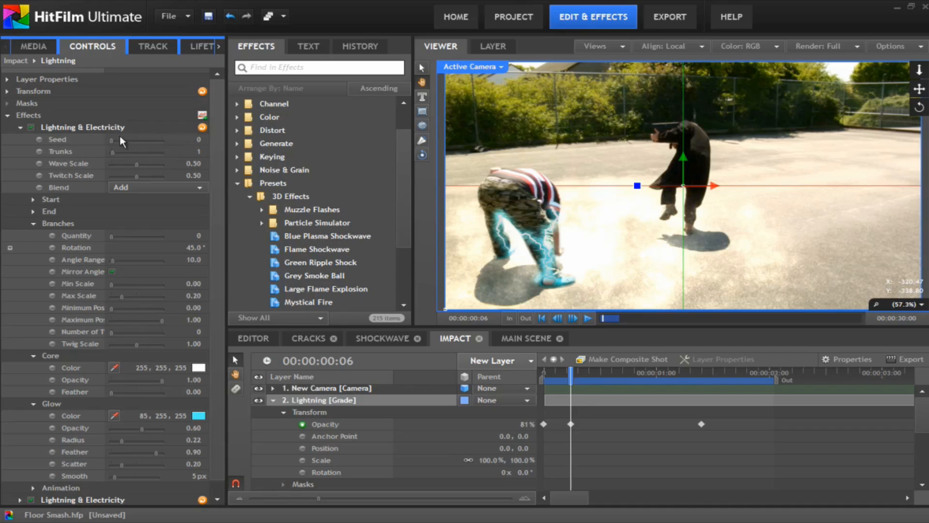
pyautogui.click(19, 127)
pyautogui.click(20, 140)
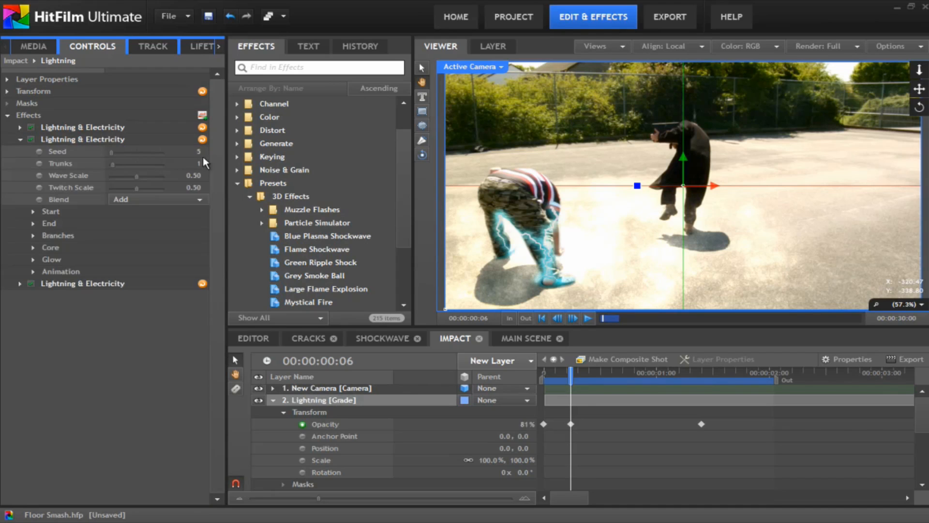
pyautogui.click(19, 140)
pyautogui.click(20, 151)
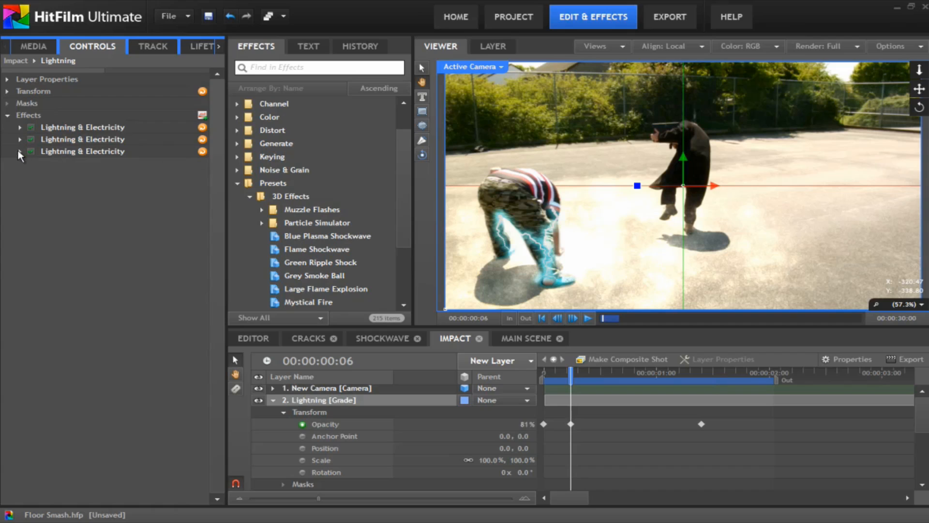
pyautogui.click(20, 152)
# Save the project and preview the lightning fade in the Impact shot from the start to 00:00:01:10.
pyautogui.moveTo(573, 375); pyautogui.dragTo(543, 371)
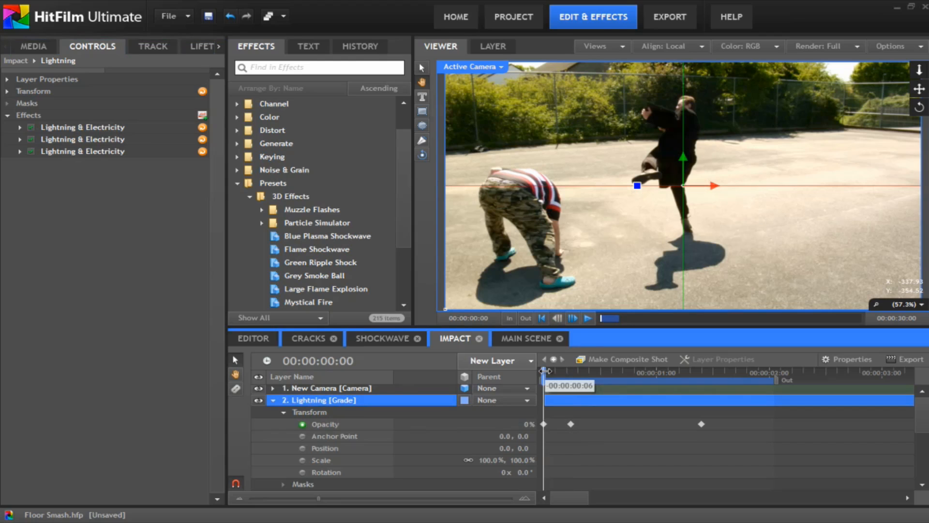
pyautogui.click(211, 16)
pyautogui.click(547, 377)
pyautogui.moveTo(556, 378); pyautogui.dragTo(703, 400)
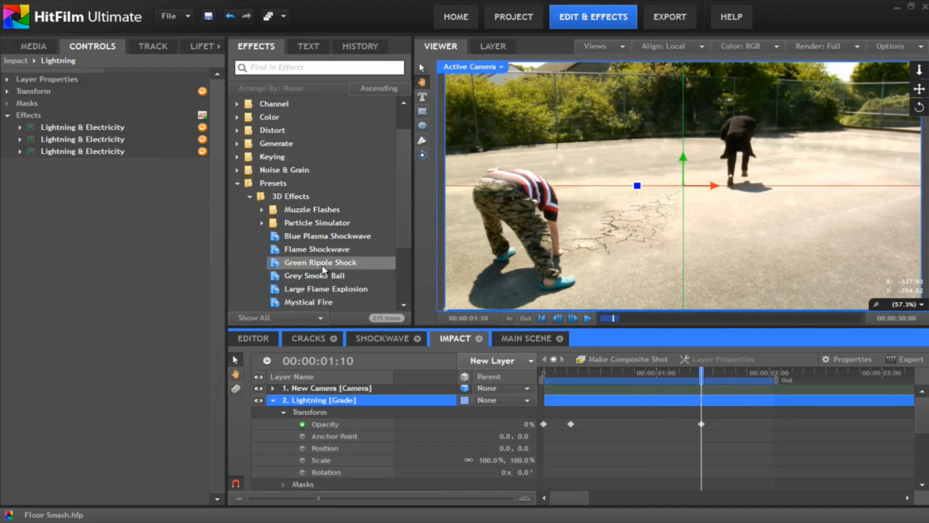
# Open the Main Scene composite shot, make the Impact layer visible and return the playhead to the start.
pyautogui.click(518, 338)
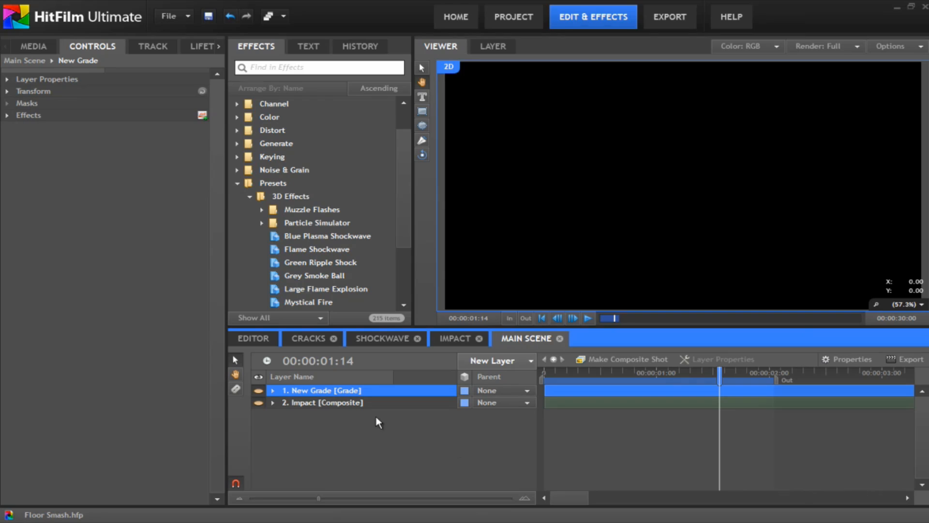
pyautogui.click(257, 402)
pyautogui.click(545, 371)
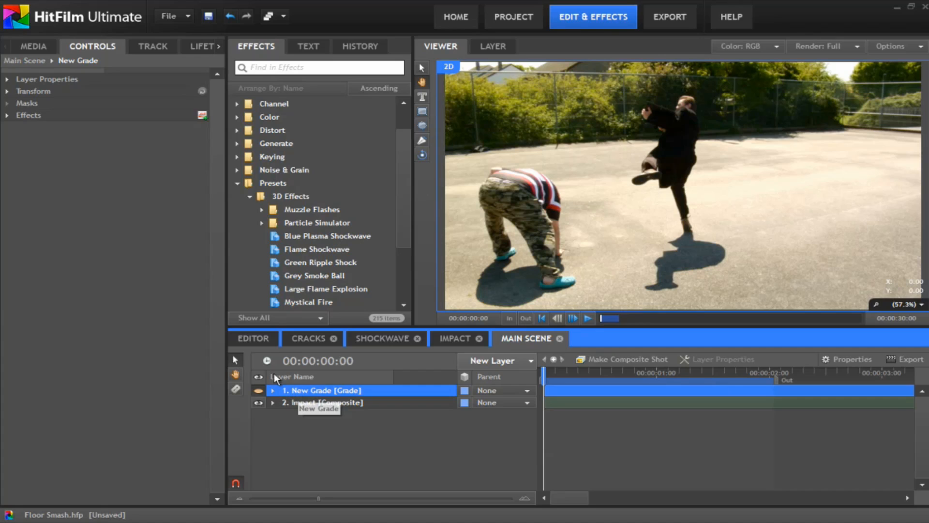
# Make the New Grade layer with its Shake effect visible and preview the Shake Amount keyframes up to 00:00:01:14.
pyautogui.click(17, 116)
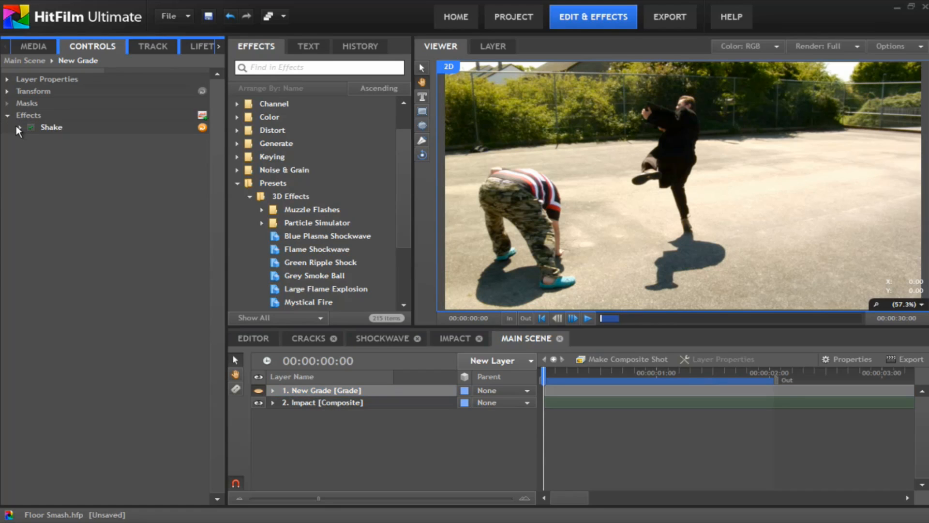
pyautogui.click(19, 128)
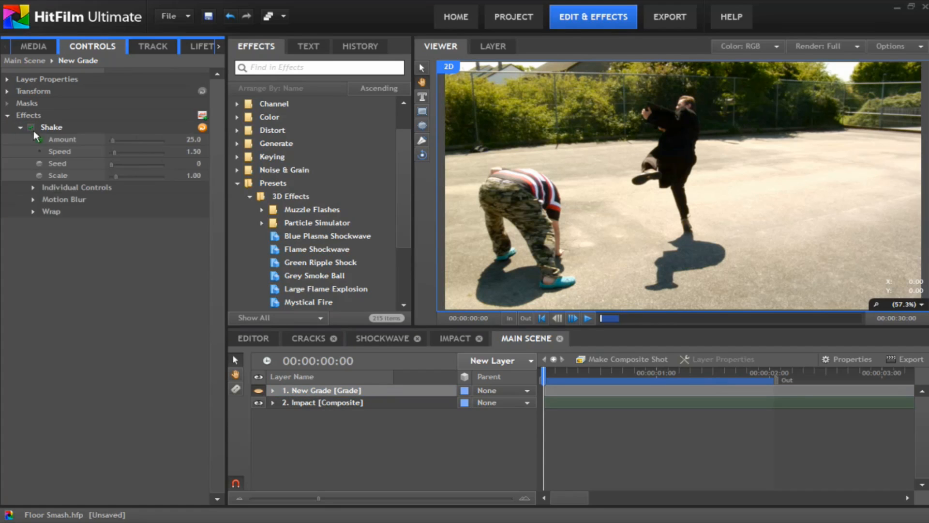
pyautogui.click(260, 390)
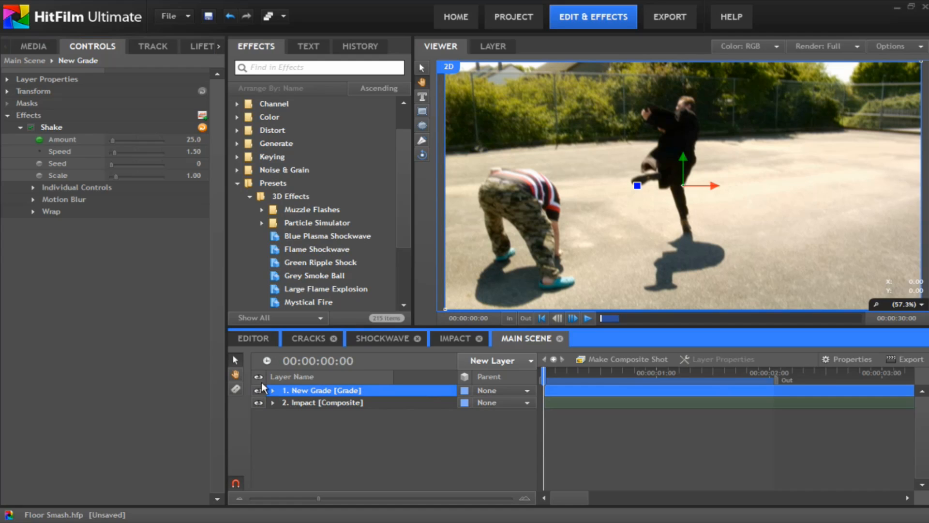
pyautogui.click(273, 390)
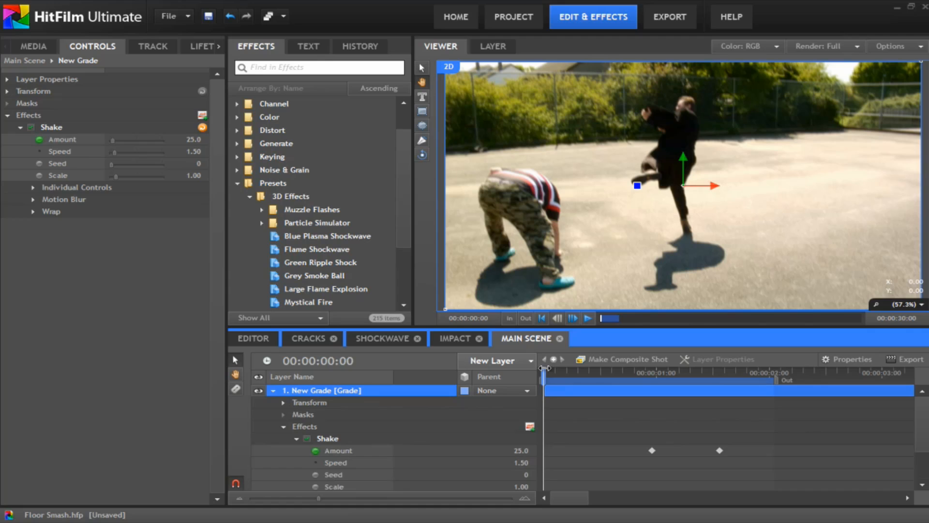
pyautogui.moveTo(648, 377); pyautogui.dragTo(724, 371)
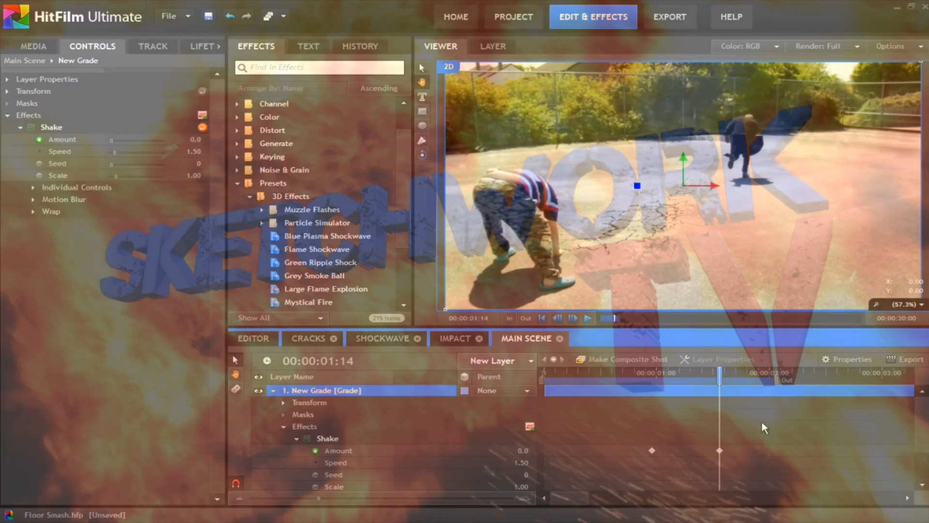